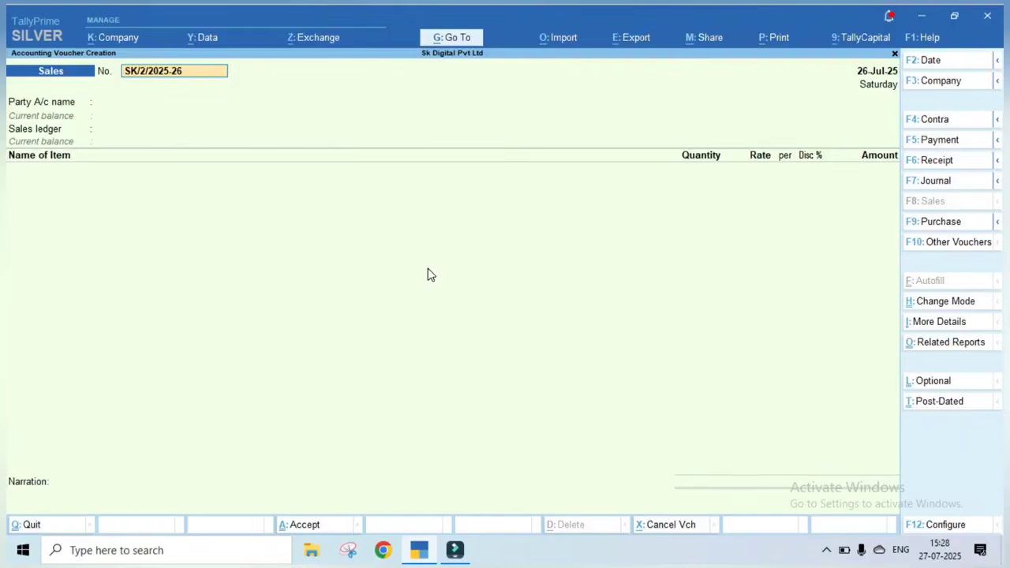
# Keep voucher number SK/2/2025-26 dated 26-Jul-25 and move to the party account field
pyautogui.press('Return')
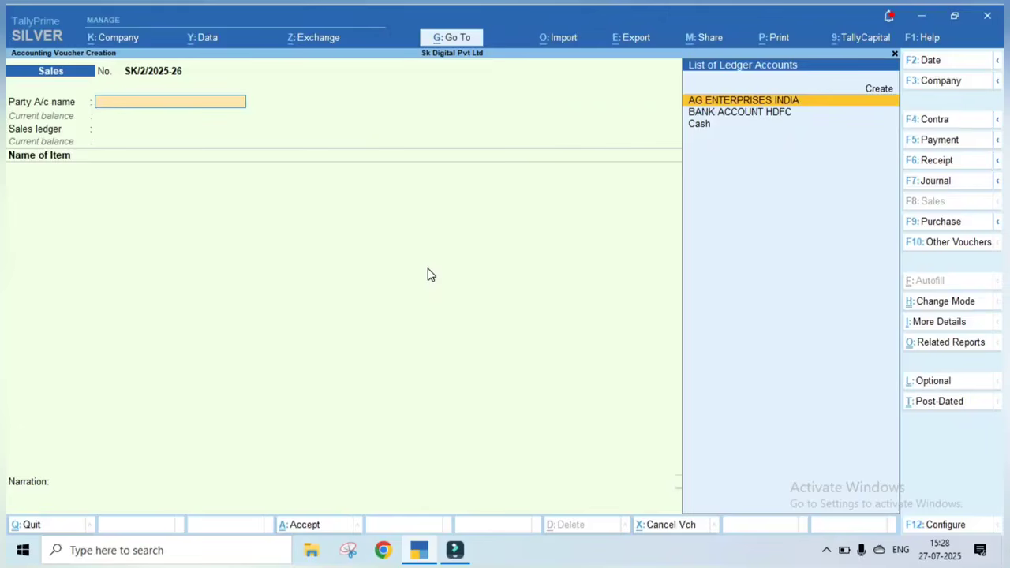
# Create party ledger India Pvt Ltd under Sundry Debtors, keeping bill-by-bill balances on
pyautogui.press('Down')
pyautogui.press('Up')
pyautogui.press('Up')
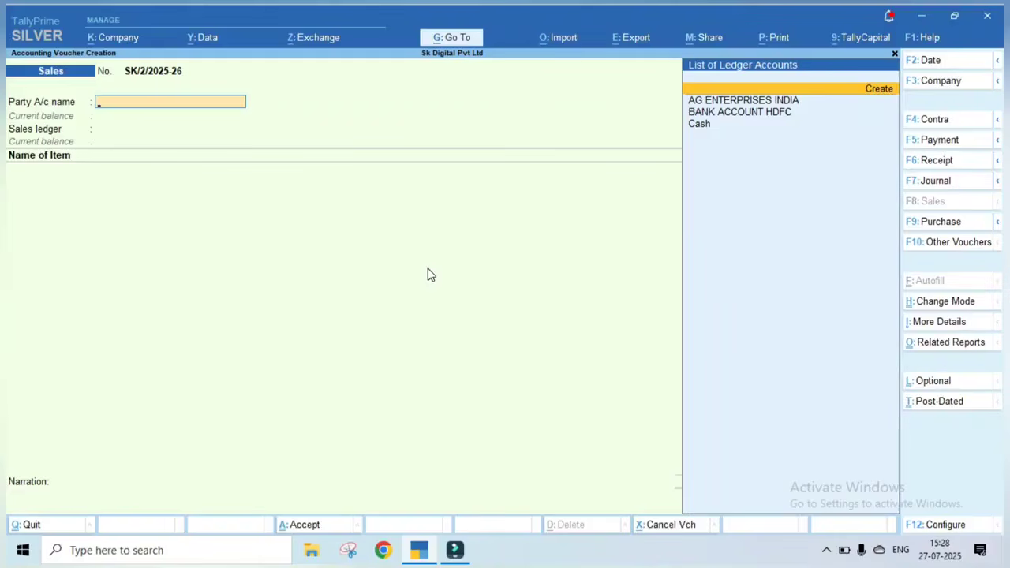
pyautogui.press('Return')
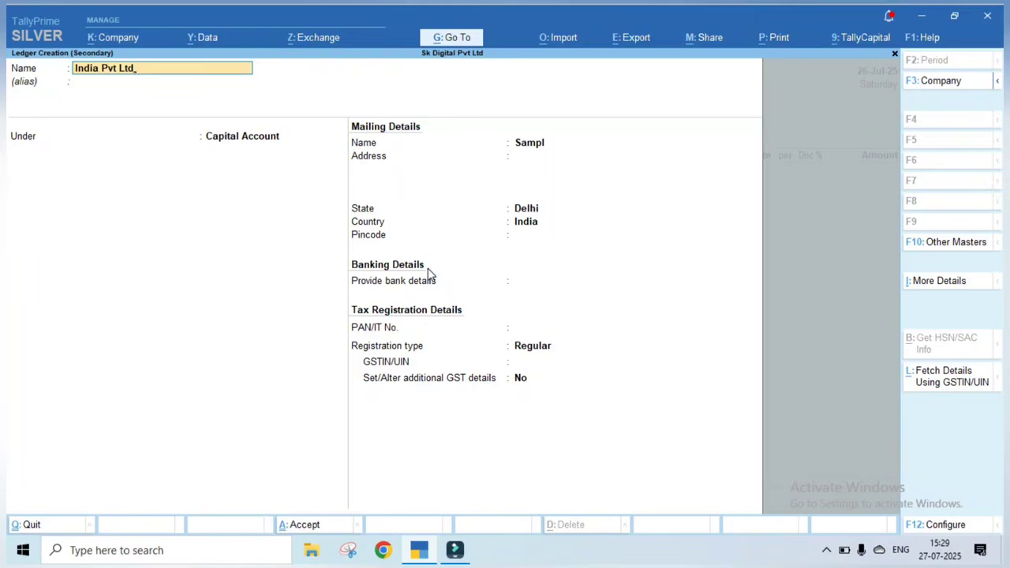
pyautogui.press('Return')
pyautogui.press('Return')
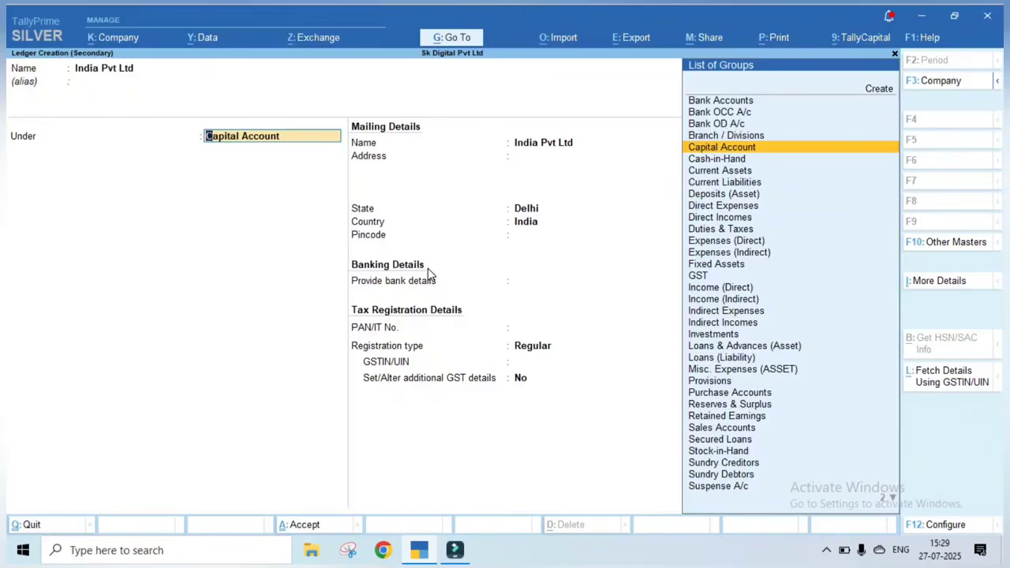
pyautogui.write('Su')
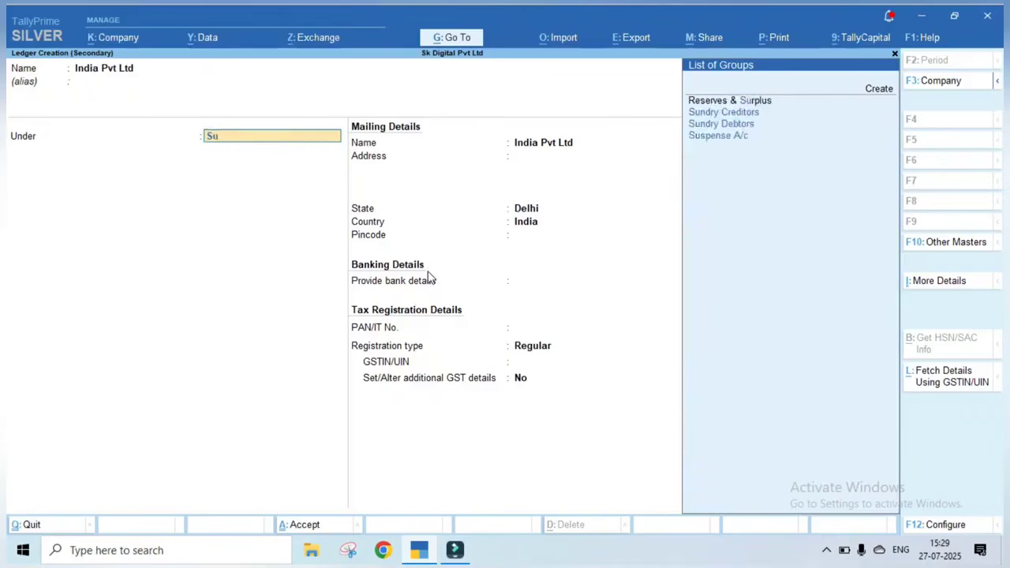
pyautogui.write('n')
pyautogui.press('Down')
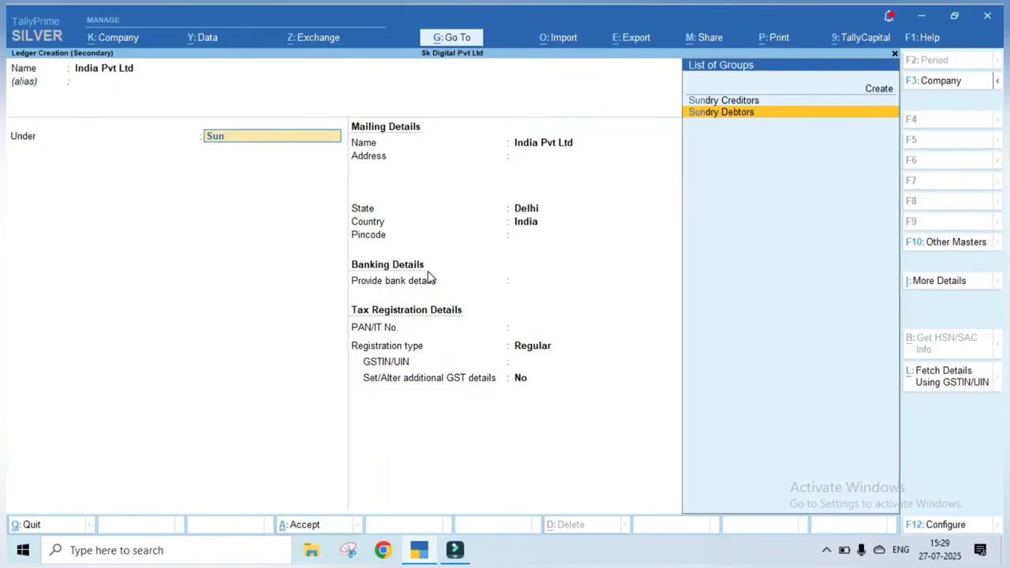
pyautogui.press('Return')
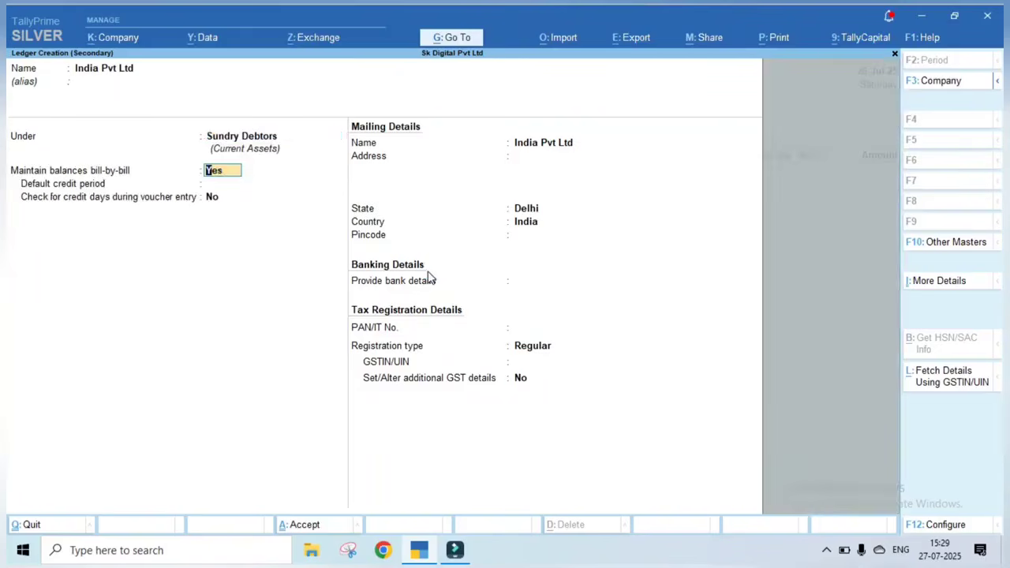
pyautogui.press('Return')
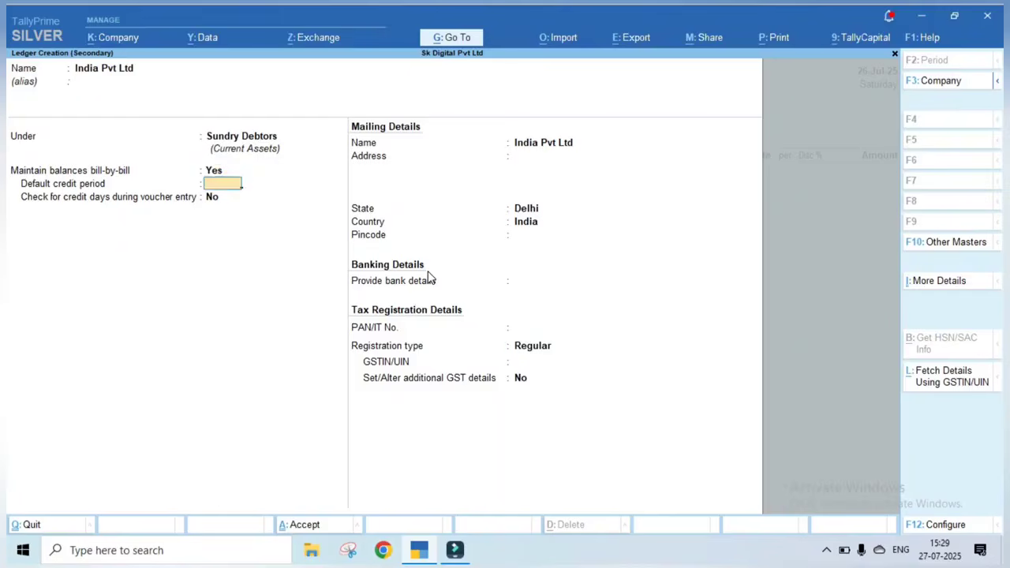
pyautogui.press('Return')
pyautogui.press('Return')
pyautogui.press('Return')
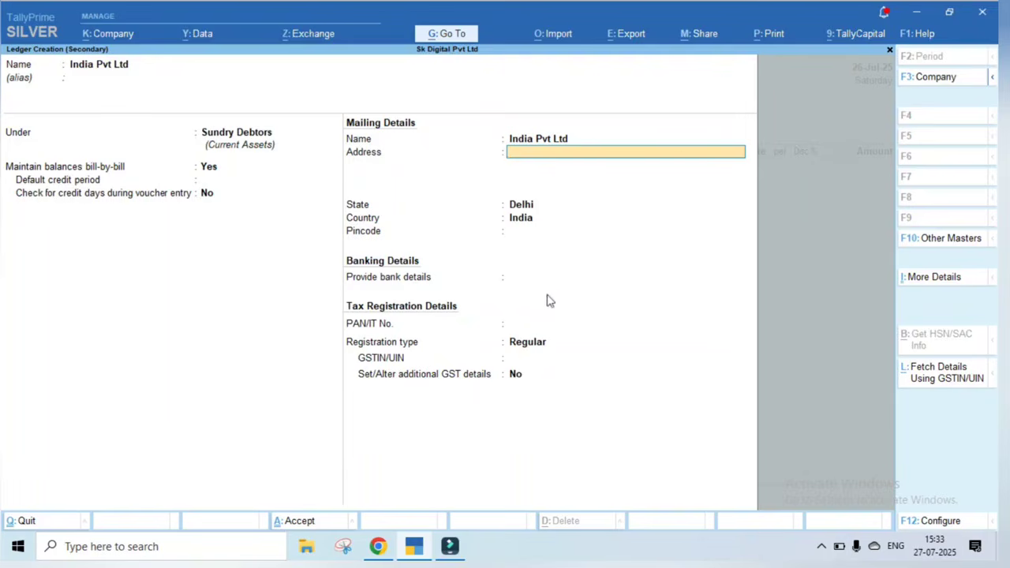
# Search the party's GSTIN on the GST portal's Search Taxpayer page, filling in the captcha
pyautogui.click(377, 546)
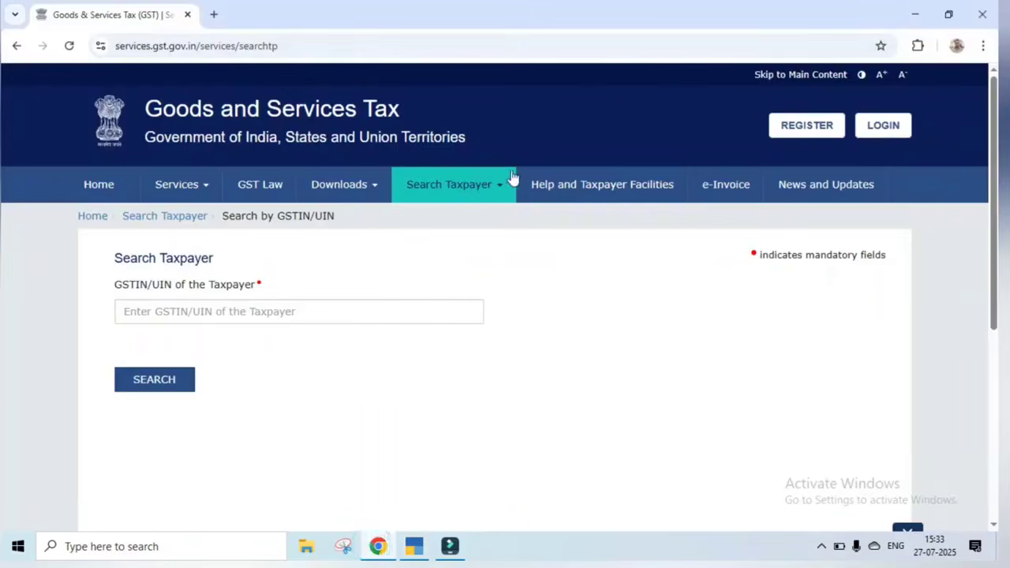
pyautogui.click(290, 310)
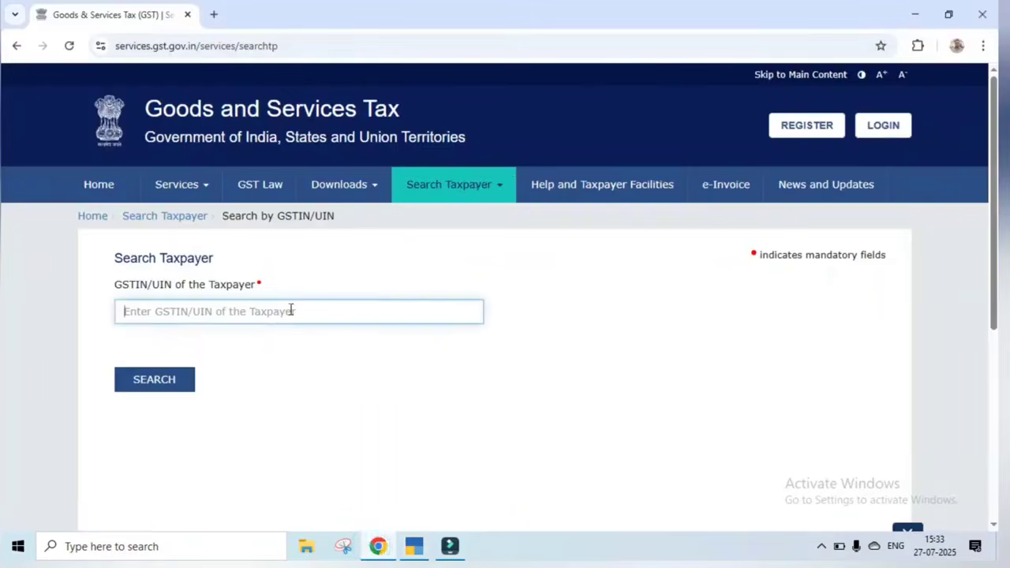
pyautogui.click(229, 352)
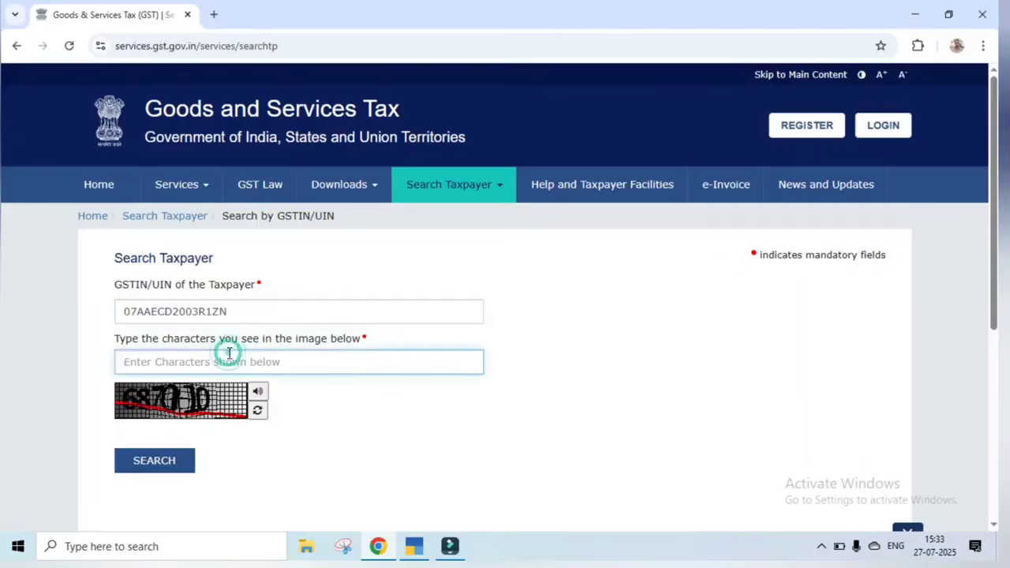
pyautogui.write('687010')
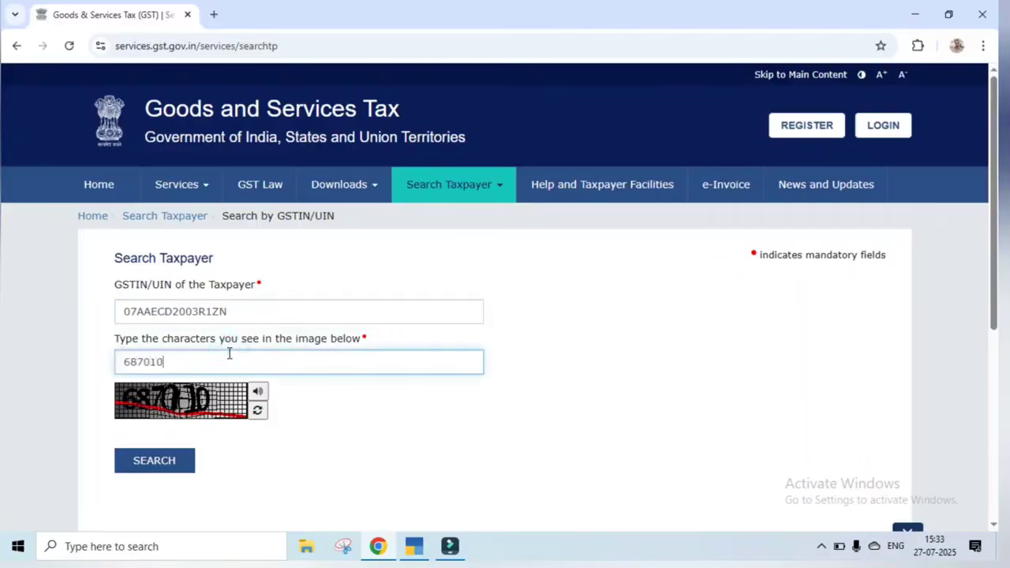
pyautogui.click(164, 463)
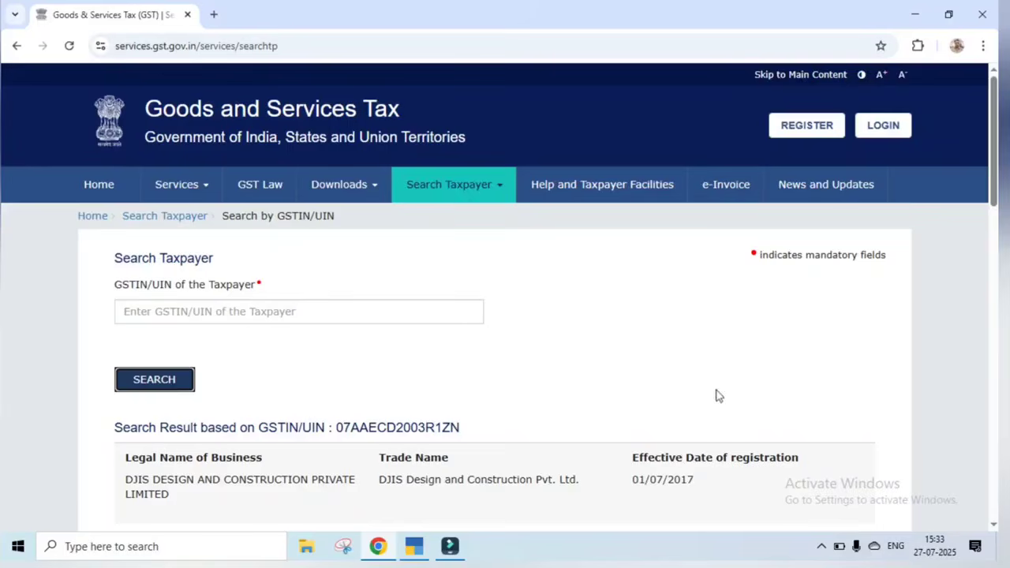
# Copy the first part of the principal place of business address from the result
pyautogui.moveTo(992, 155); pyautogui.dragTo(995, 246)
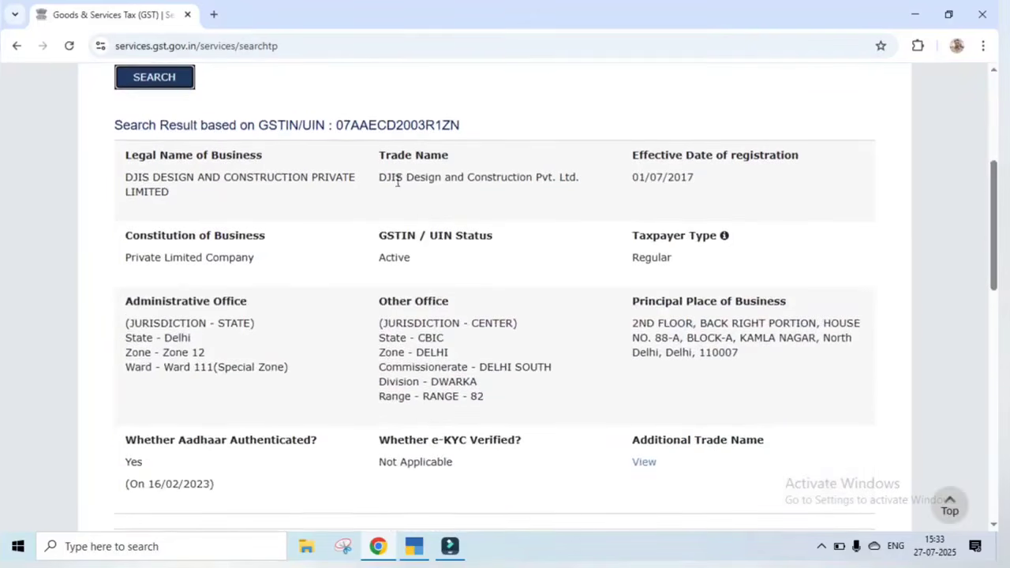
pyautogui.moveTo(632, 323); pyautogui.dragTo(680, 344)
pyautogui.hotkey('ctrl', 'c')
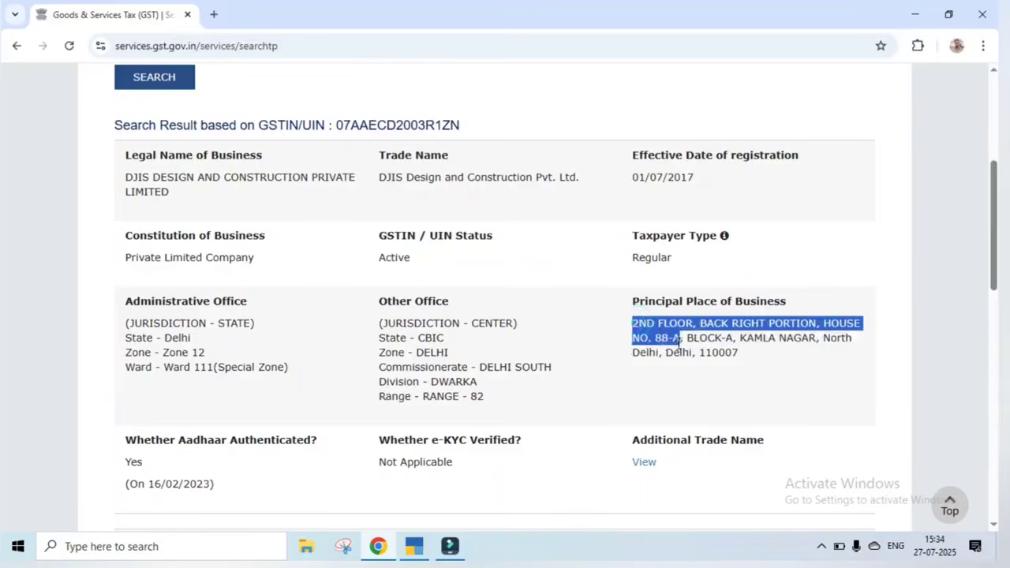
pyautogui.click(413, 545)
# Paste the address line, keep state Delhi, enter pincode 110056, and leave bank details at No
pyautogui.hotkey('ctrl', 'v')
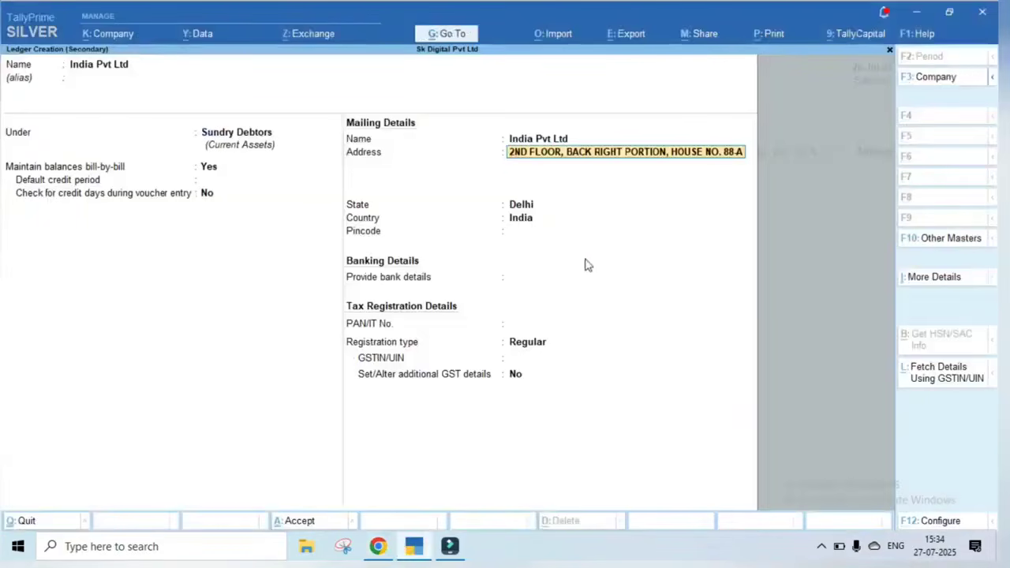
pyautogui.press('Return')
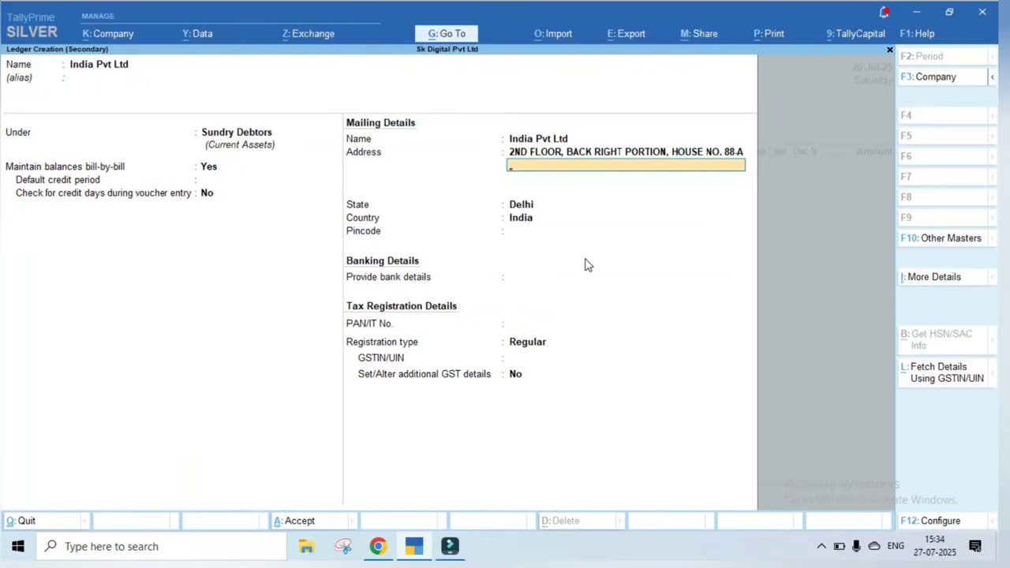
pyautogui.press('Return')
pyautogui.press('Return')
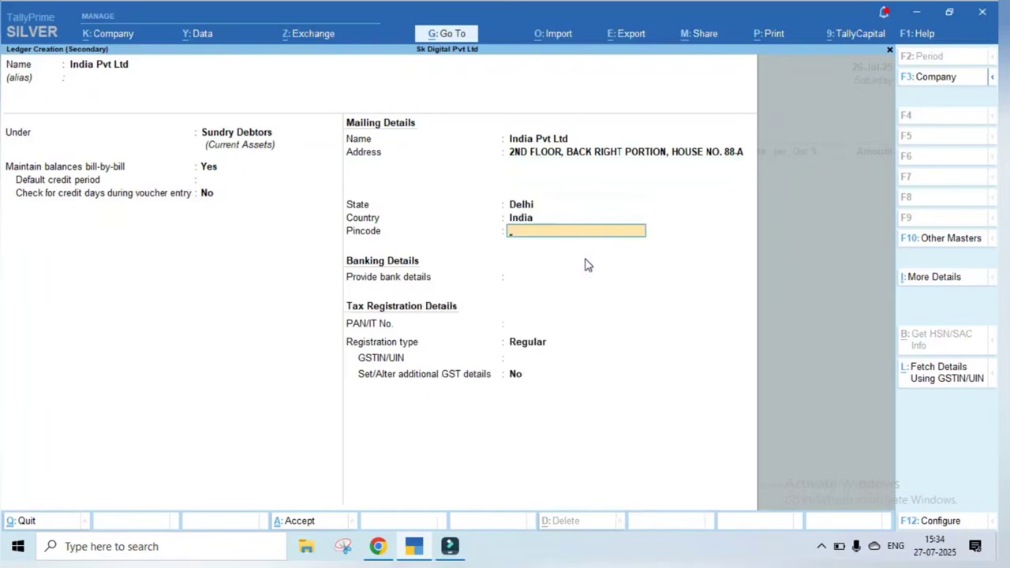
pyautogui.write('110056')
pyautogui.press('Return')
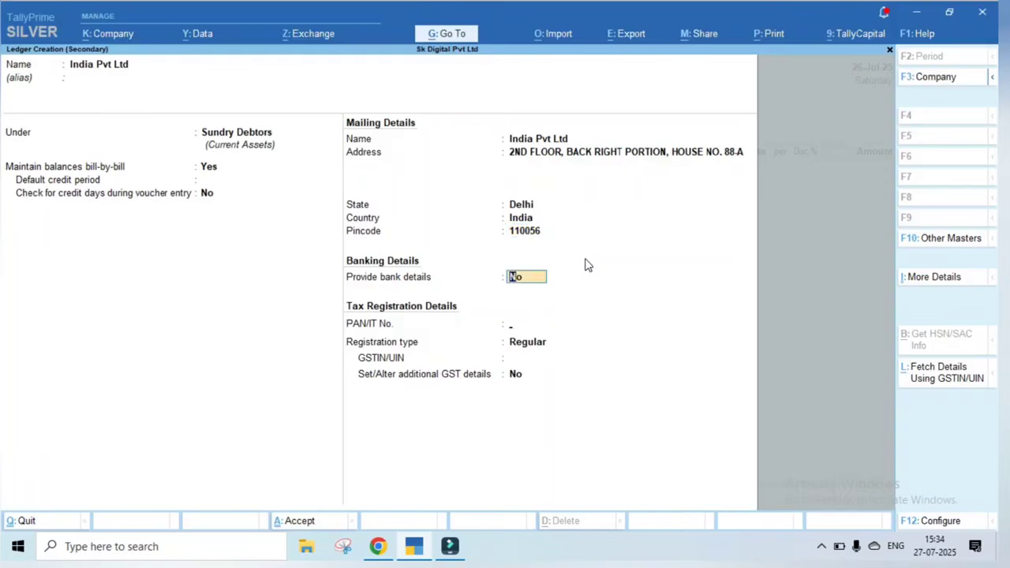
pyautogui.press('Return')
pyautogui.hotkey('alt', 'Tab')
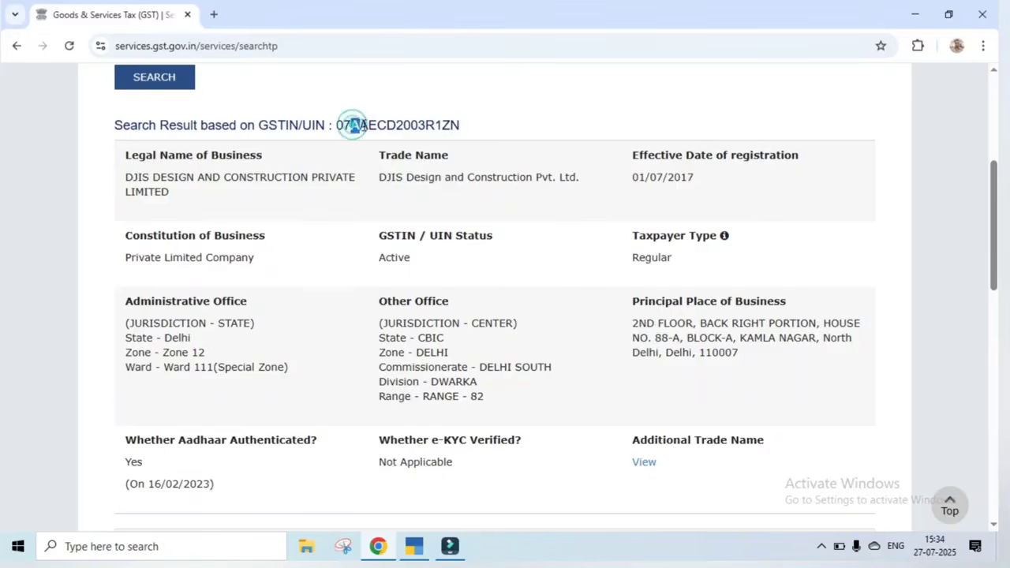
# Copy the PAN portion of the GSTIN into PAN/IT No. and keep registration type Regular
pyautogui.moveTo(350, 125); pyautogui.dragTo(435, 125)
pyautogui.hotkey('ctrl', 'c')
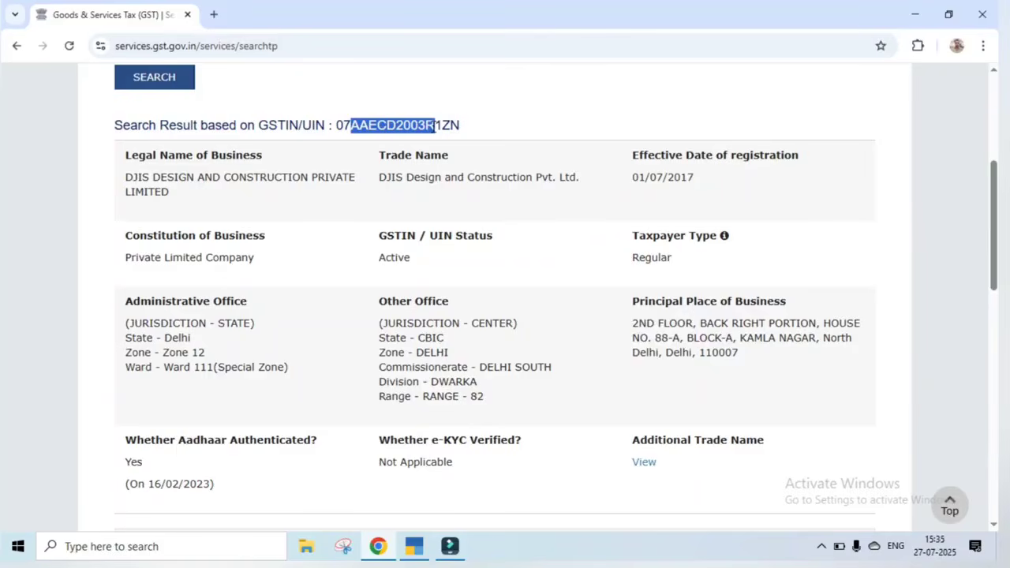
pyautogui.click(415, 546)
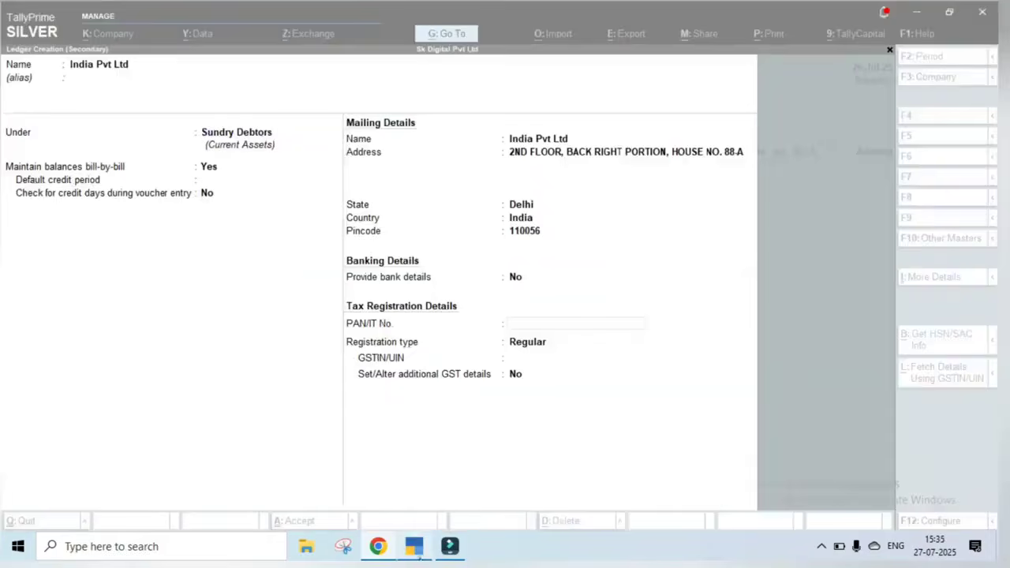
pyautogui.hotkey('ctrl', 'v')
pyautogui.press('Return')
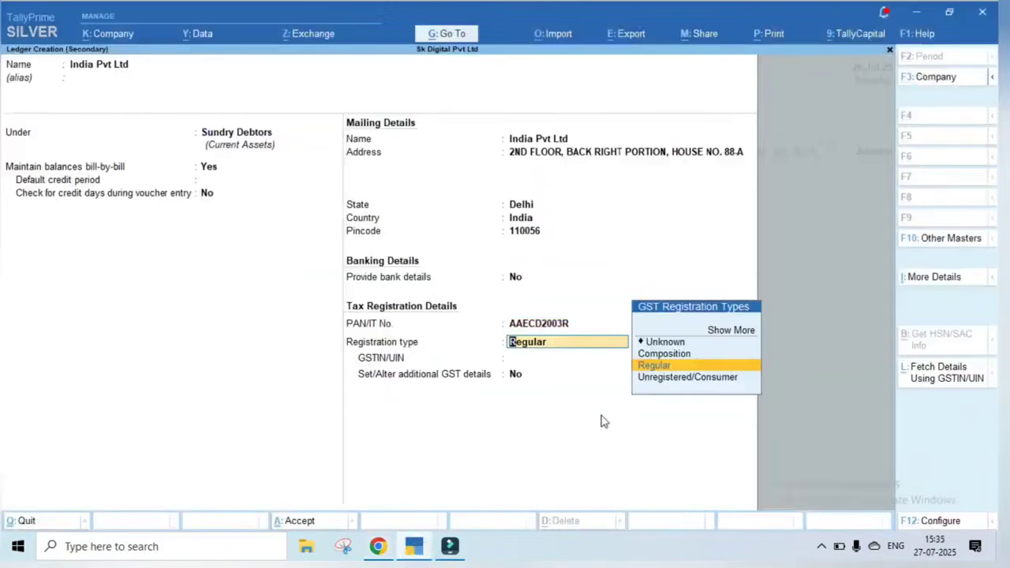
pyautogui.press('Return')
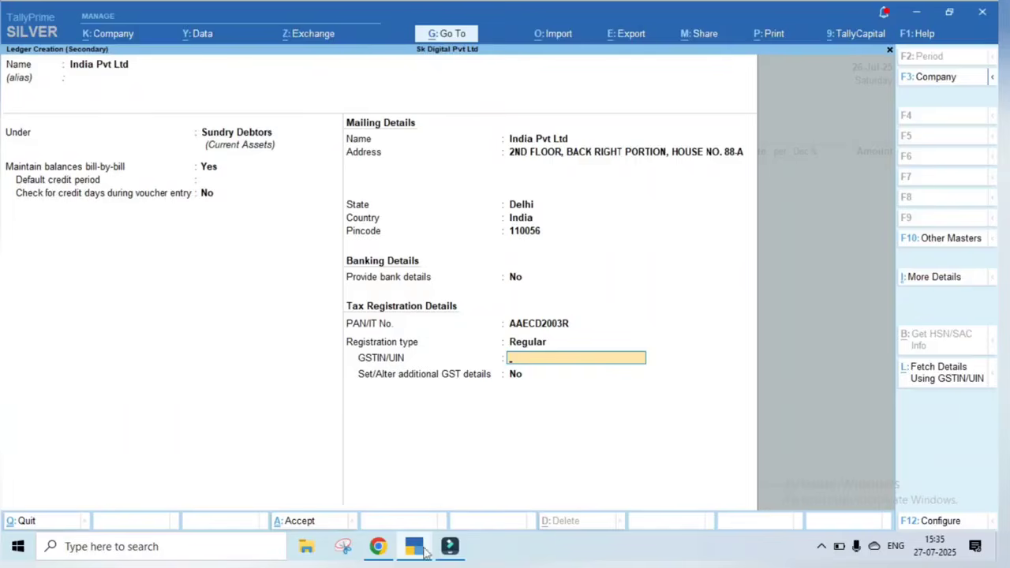
# Copy the full GSTIN from the GST search result into the ledger's GSTIN/UIN field
pyautogui.click(382, 548)
pyautogui.doubleClick(397, 126)
pyautogui.hotkey('ctrl', 'c')
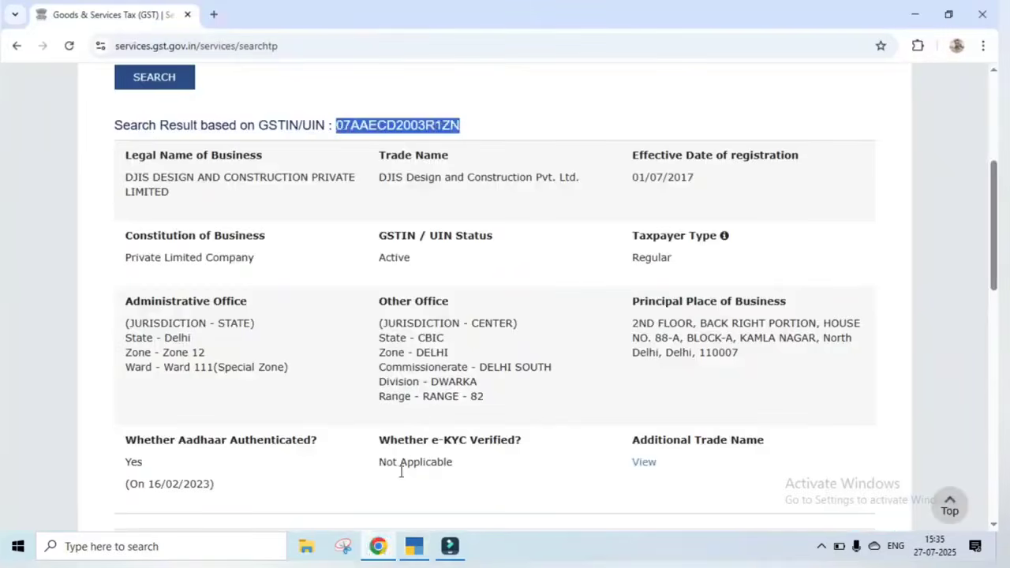
pyautogui.click(413, 545)
pyautogui.hotkey('ctrl', 'v')
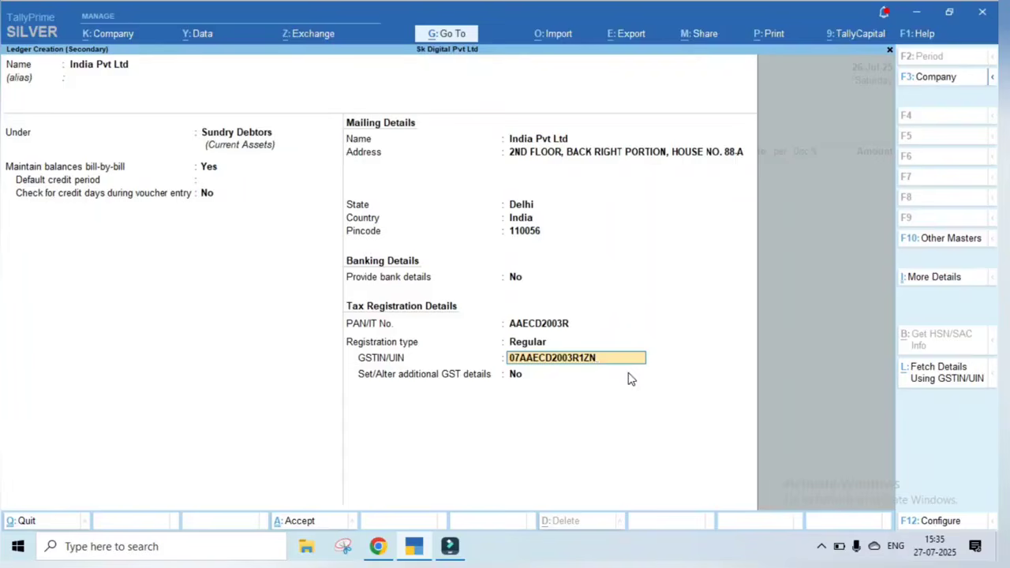
# Save the India Pvt Ltd ledger and select AG ENTERPRISES INDIA as the voucher's party
pyautogui.hotkey('ctrl', 'a')
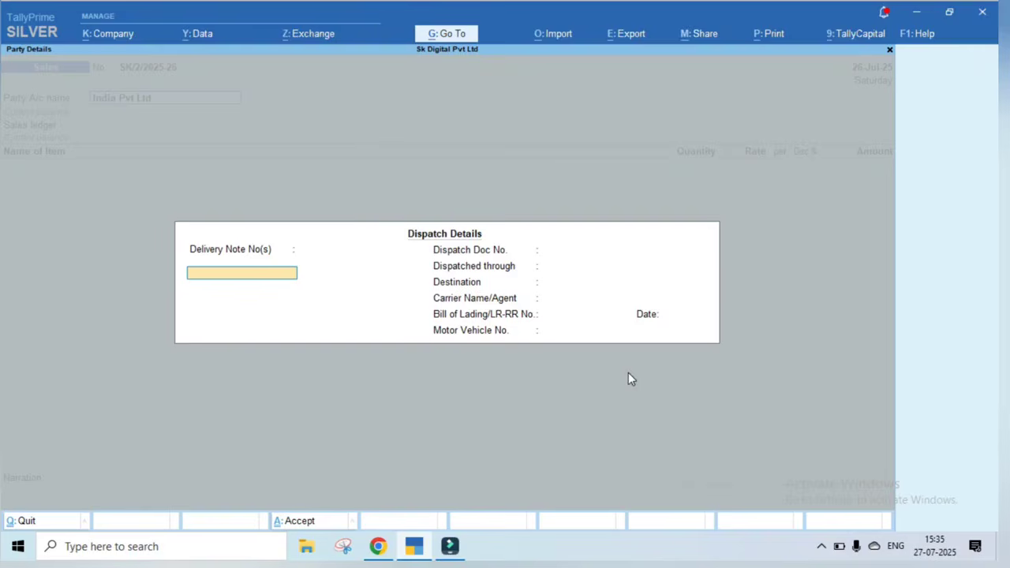
pyautogui.press('Escape')
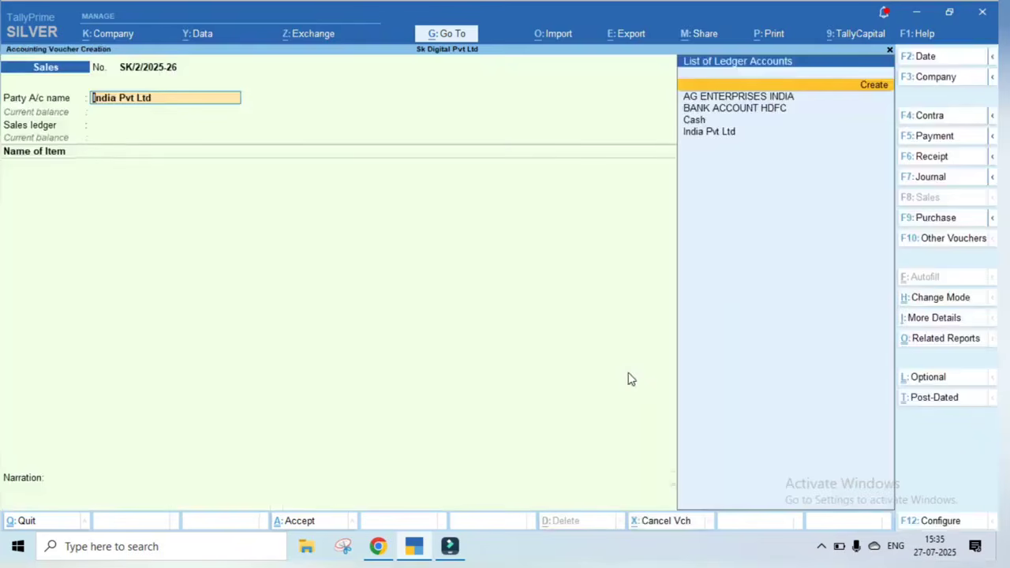
pyautogui.press('Down')
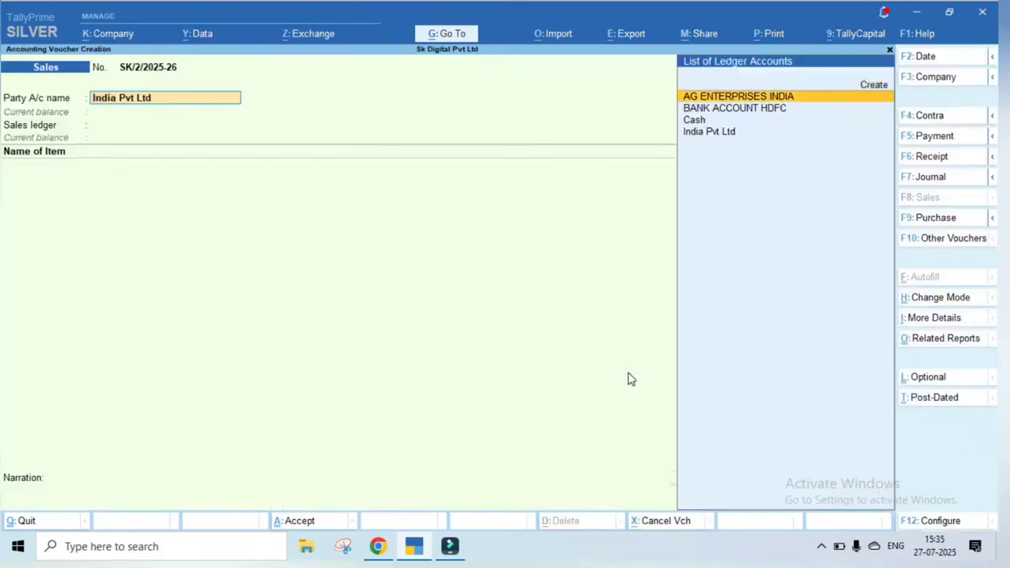
pyautogui.press('Down')
pyautogui.press('Down')
pyautogui.press('Up')
pyautogui.press('Up')
pyautogui.press('Return')
pyautogui.press('Return')
pyautogui.press('Return')
pyautogui.press('Return')
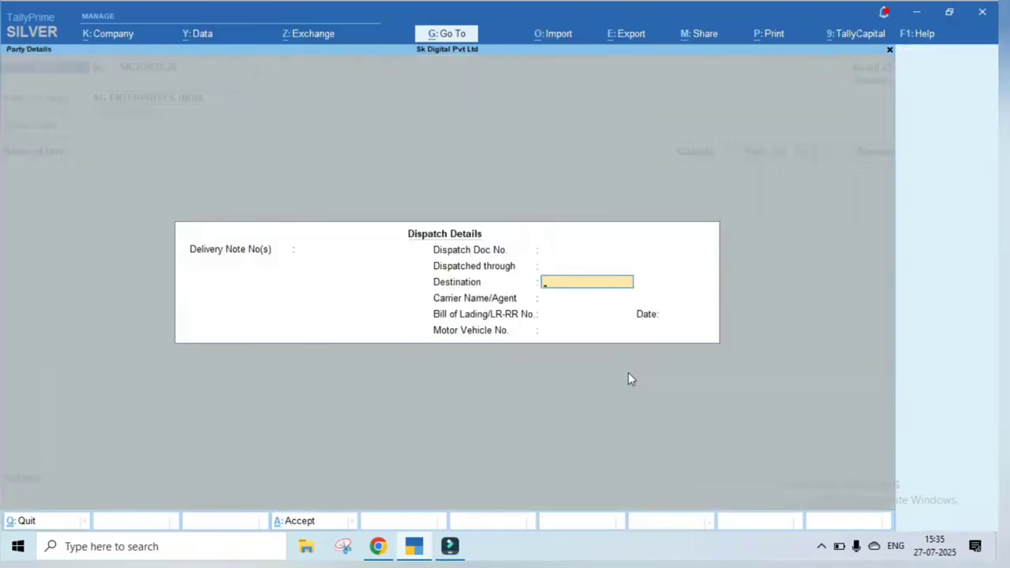
# Enter Truck as Dispatched through and Delhi as the destination
pyautogui.press('Up')
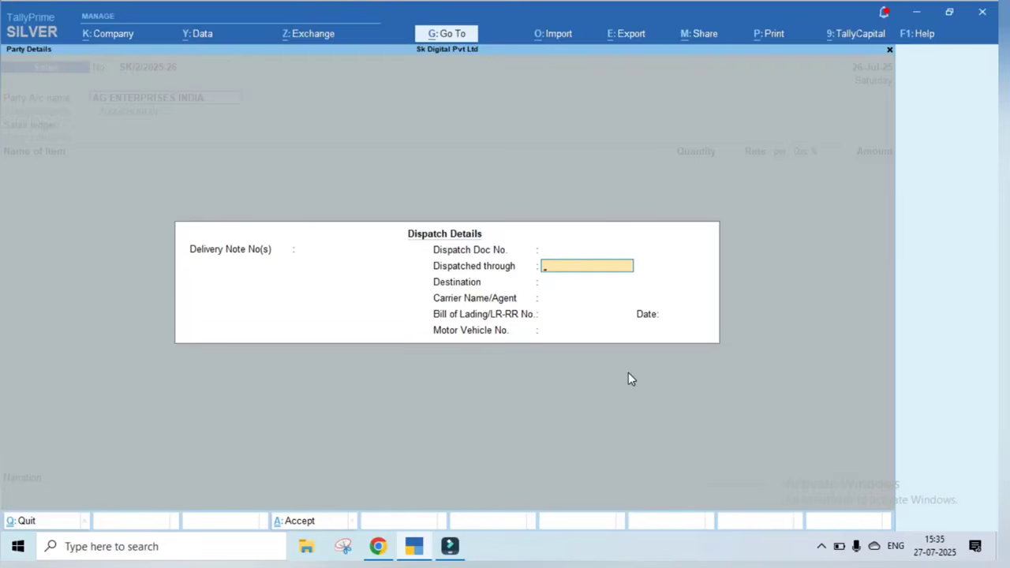
pyautogui.write('Truck')
pyautogui.press('Return')
pyautogui.write('Delh')
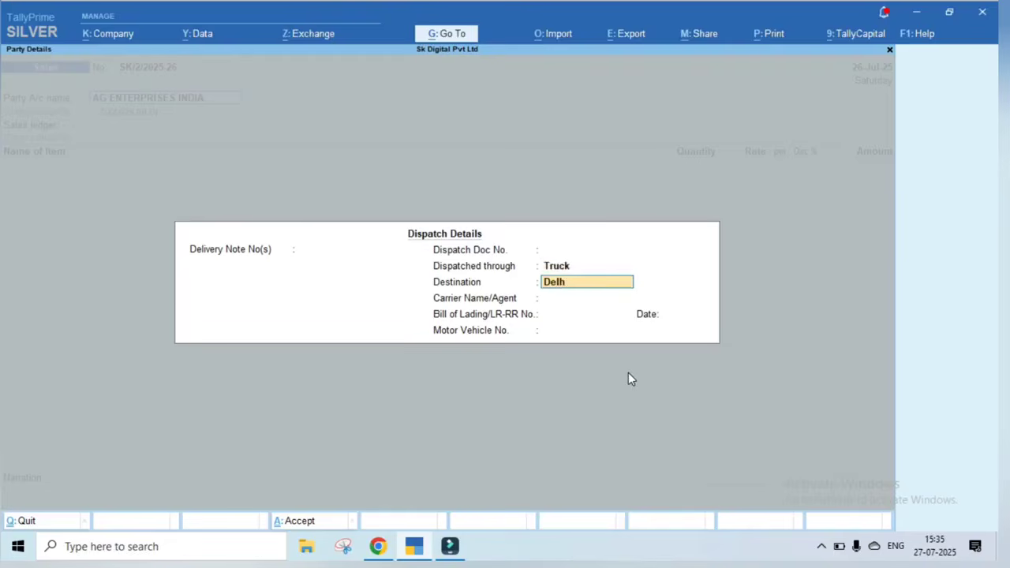
pyautogui.write('i')
pyautogui.press('Return')
pyautogui.press('Return')
# Set the dispatch date to 27-Jul-25 and enter the motor vehicle number
pyautogui.press('Return')
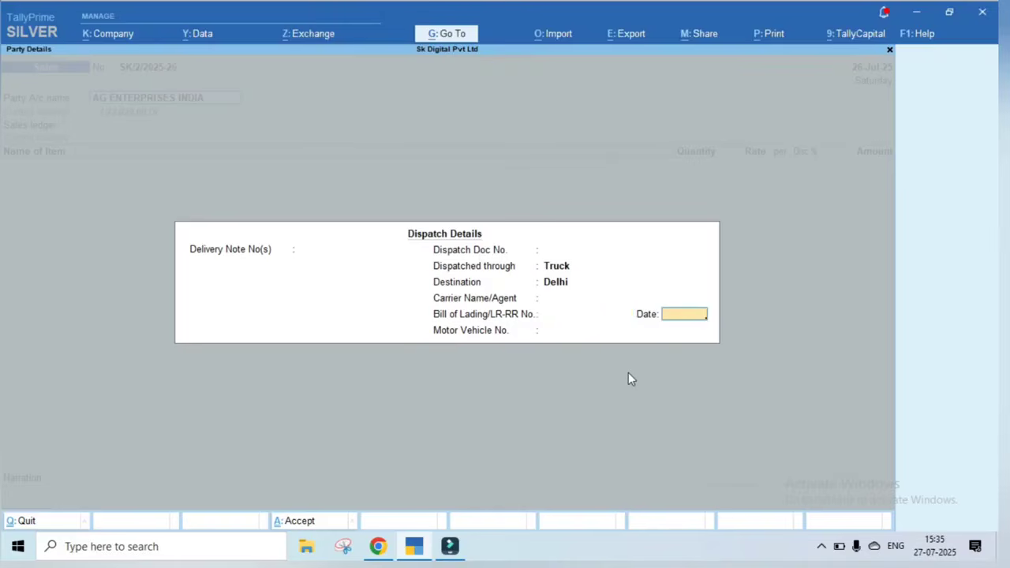
pyautogui.write('26.')
pyautogui.write('7')
pyautogui.press('BackSpace')
pyautogui.press('BackSpace')
pyautogui.press('BackSpace')
pyautogui.write('7.7')
pyautogui.press('Return')
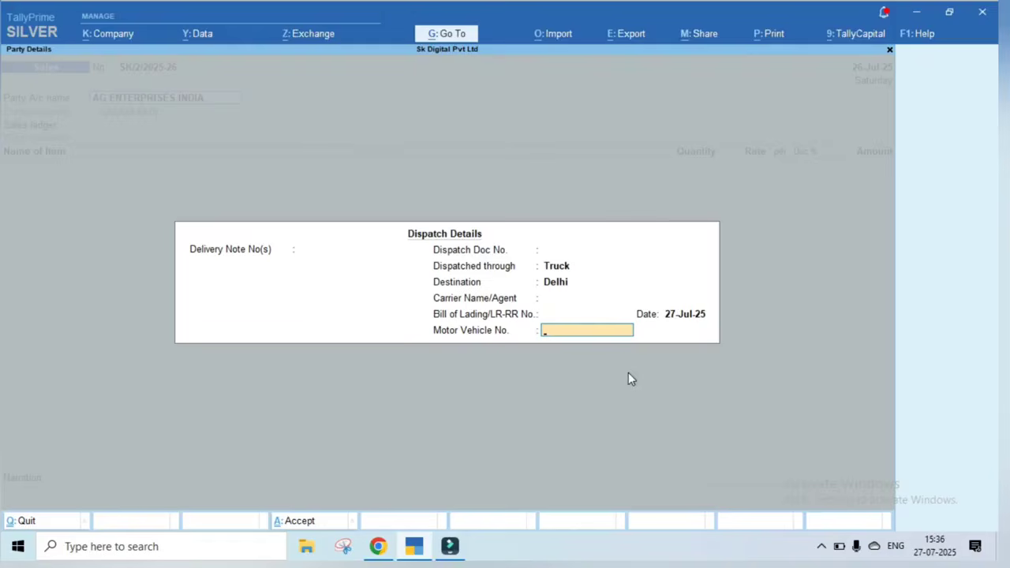
pyautogui.write('DL')
pyautogui.press('BackSpace')
pyautogui.write('L01LAB2563')
# Accept the dispatch details and review the Party Details configuration options without changing them
pyautogui.hotkey('ctrl', 'a')
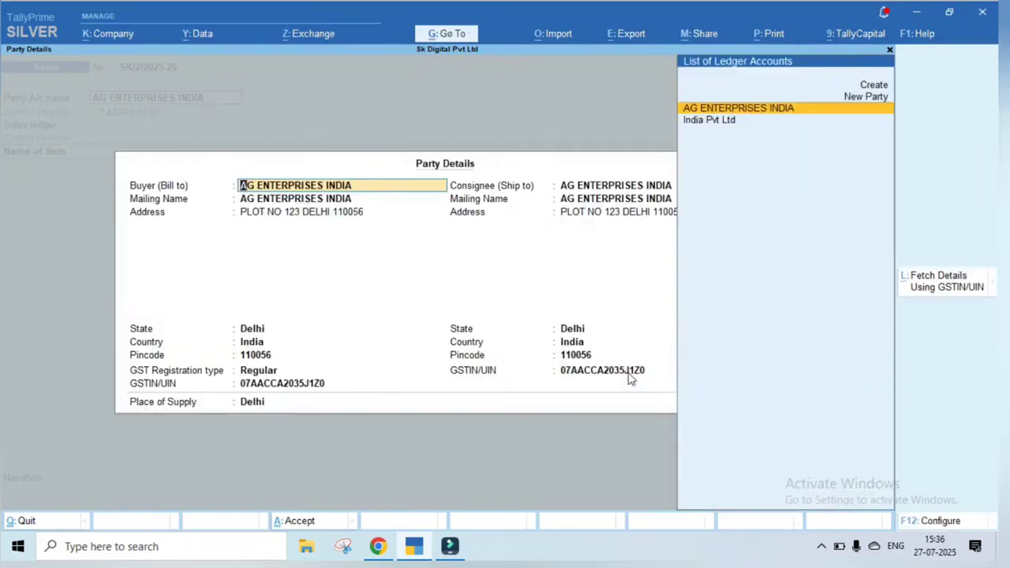
pyautogui.press('Return')
pyautogui.press('Return')
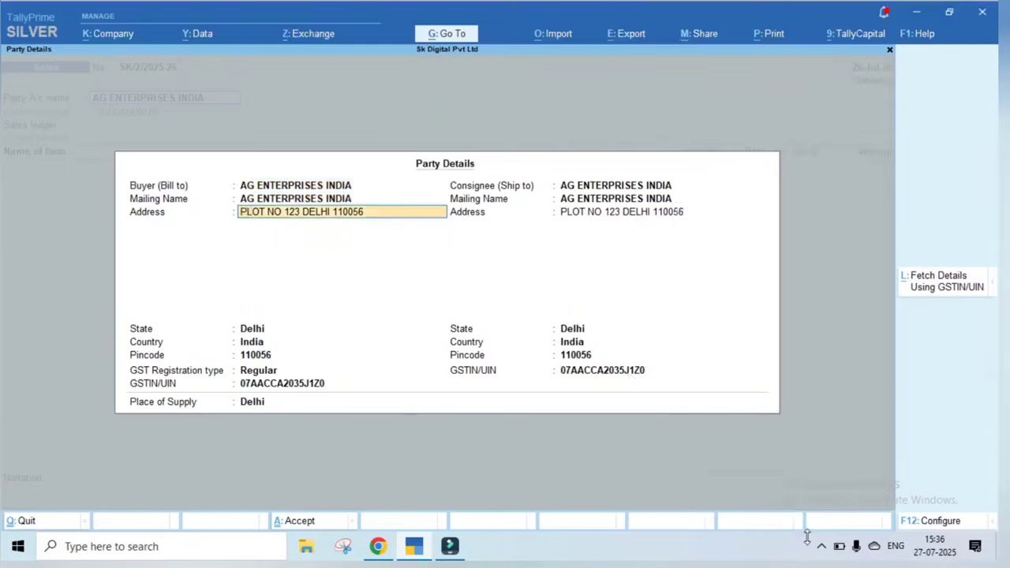
pyautogui.click(953, 524)
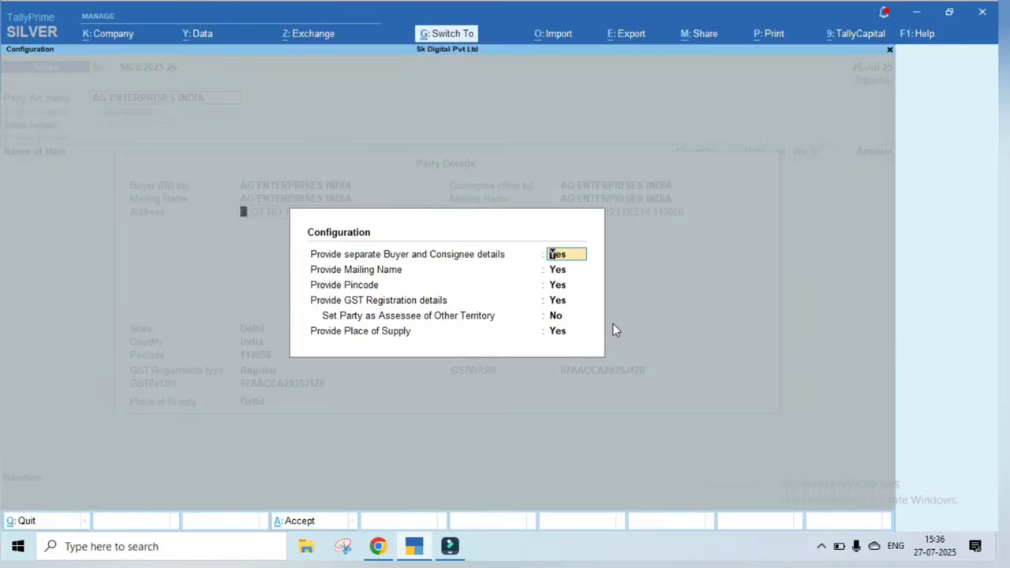
pyautogui.press('Escape')
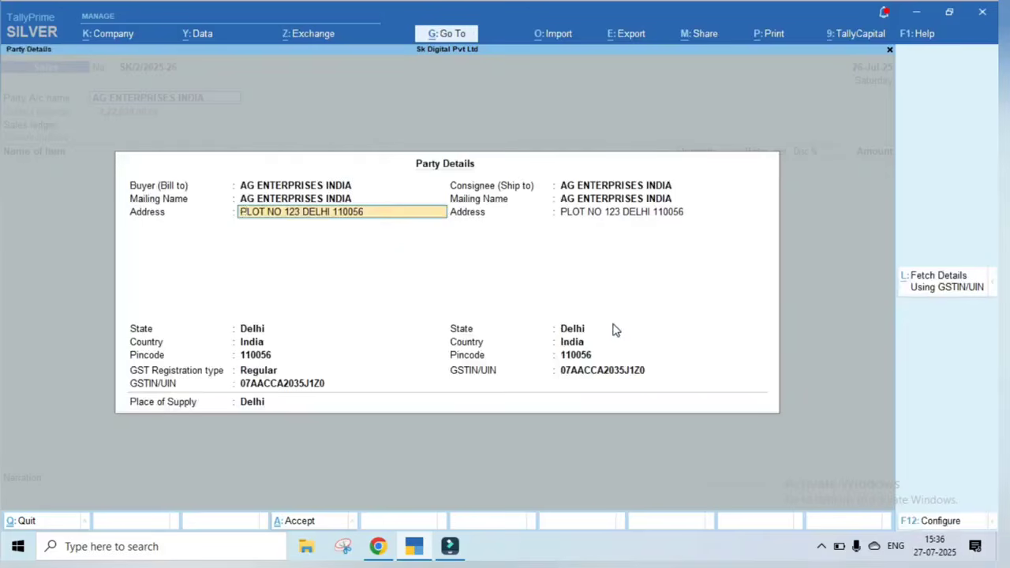
# Keep AG ENTERPRISES INDIA as buyer and consignee, with Delhi as place of supply
pyautogui.press('Up')
pyautogui.press('Up')
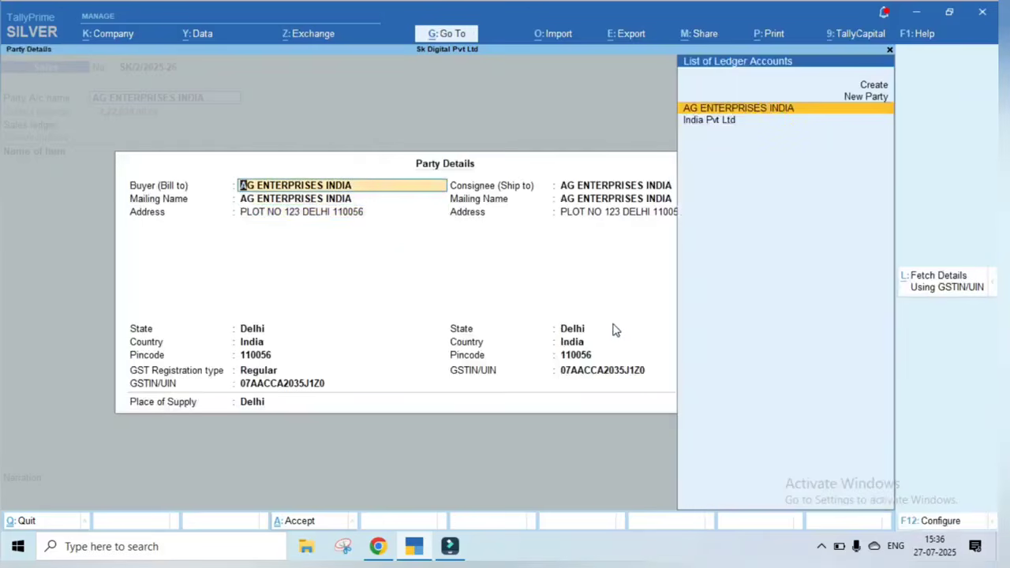
pyautogui.press('Return')
pyautogui.press('Return')
pyautogui.press('Return')
pyautogui.press('Return')
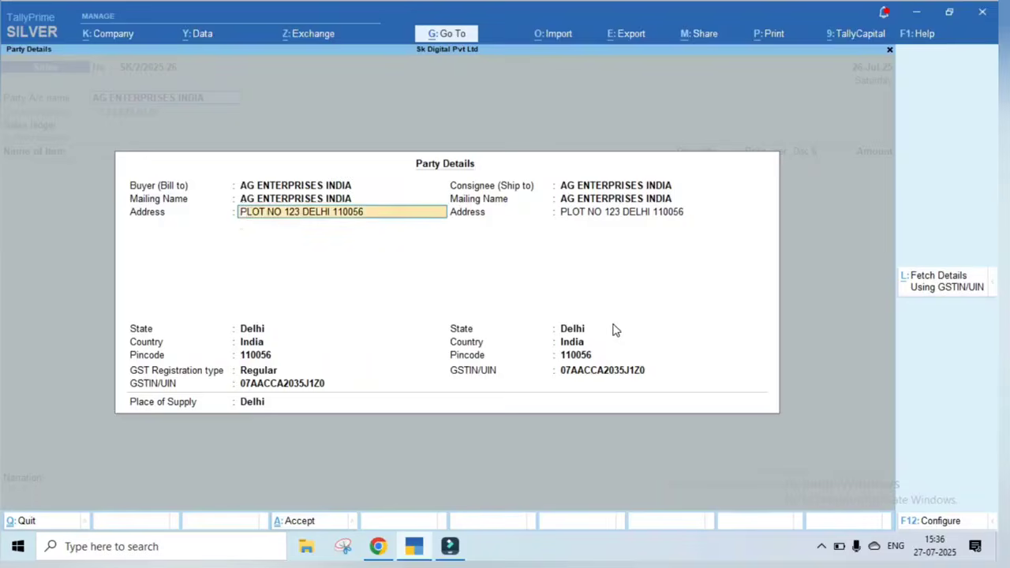
pyautogui.press('Return')
pyautogui.press('Return')
pyautogui.press('Return')
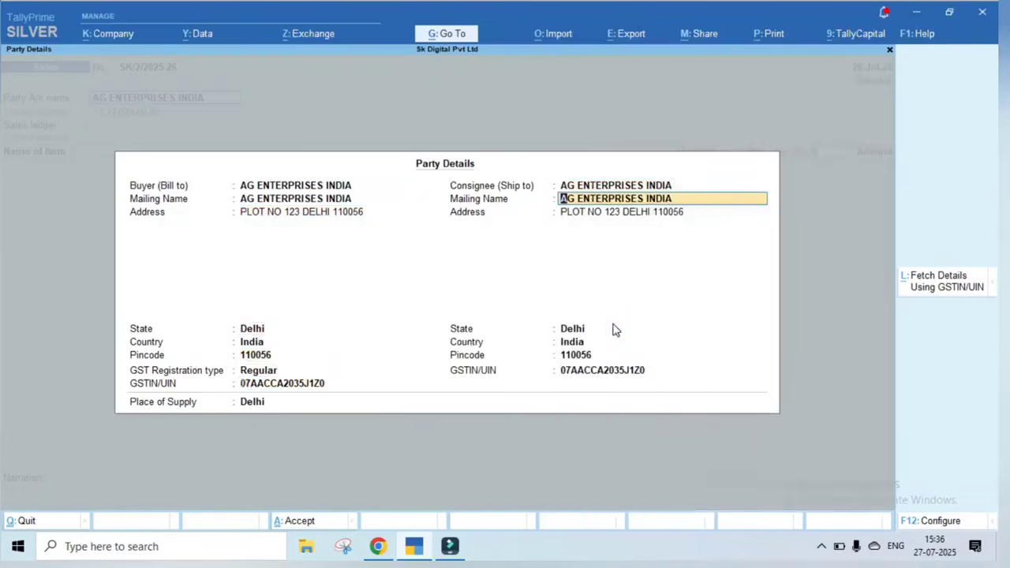
pyautogui.press('BackSpace')
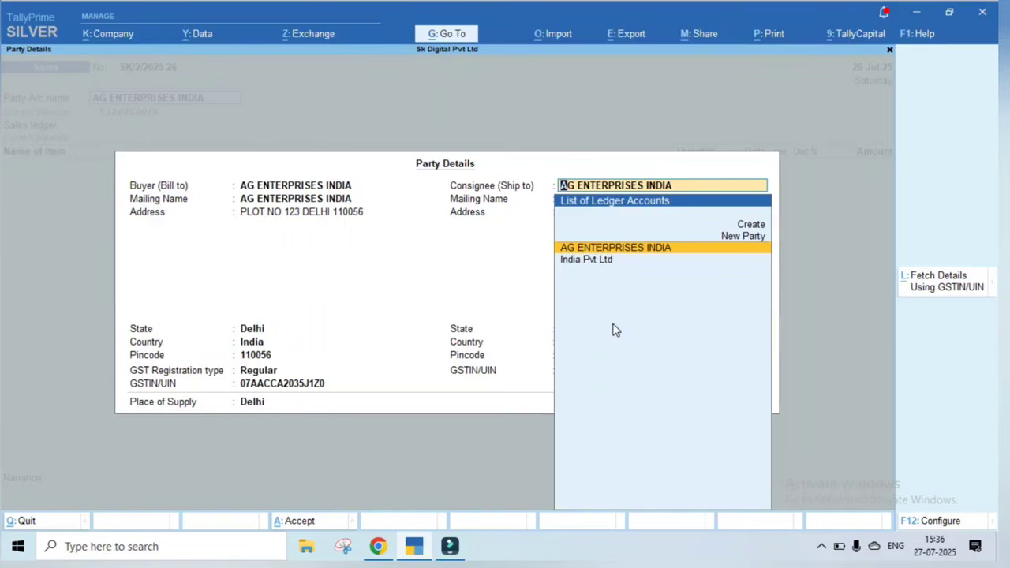
pyautogui.press('Return')
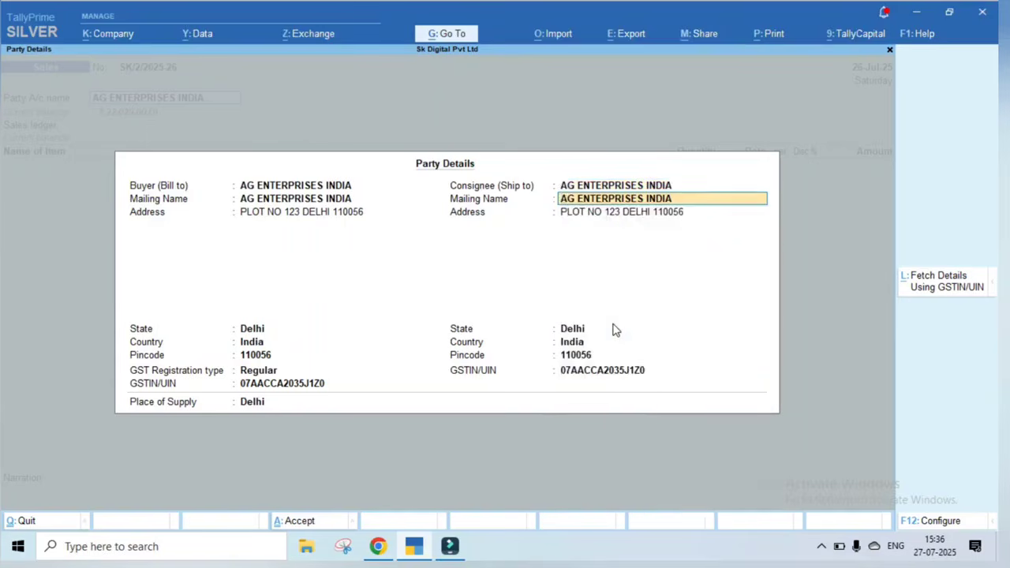
pyautogui.press('Return')
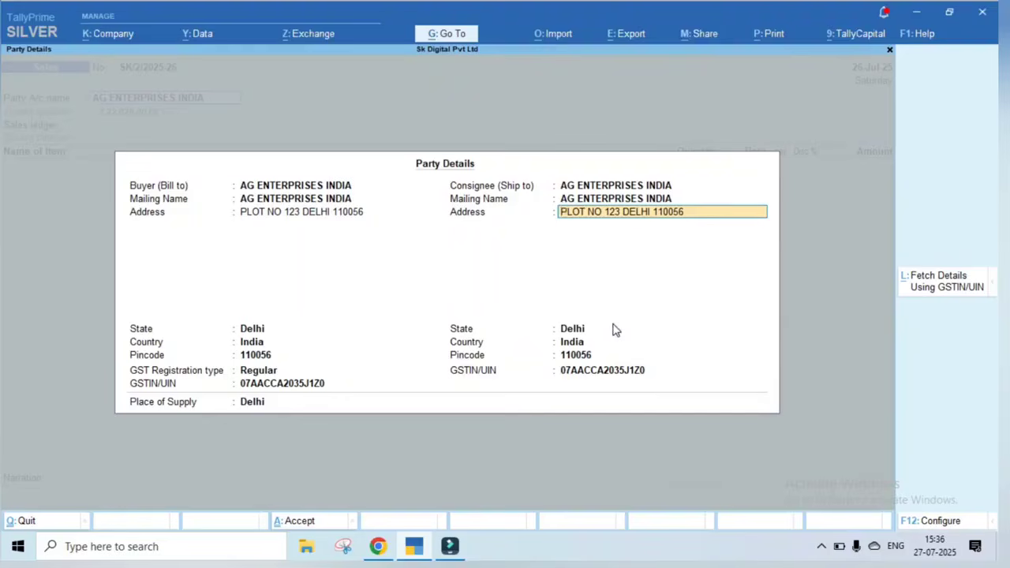
pyautogui.press('Return')
pyautogui.press('Return')
pyautogui.press('Return')
pyautogui.press('Return')
pyautogui.press('Return')
pyautogui.press('Return')
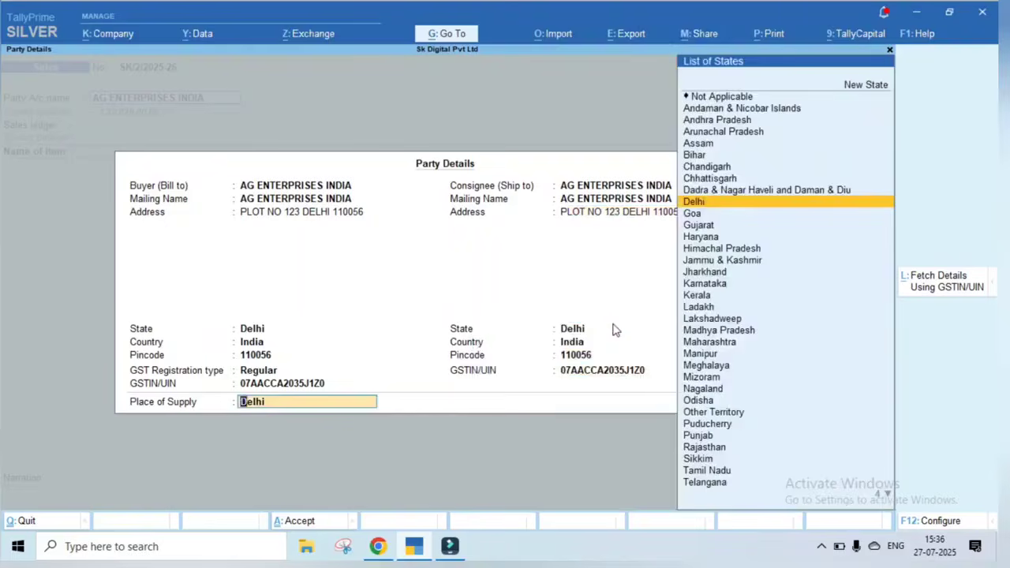
pyautogui.press('Return')
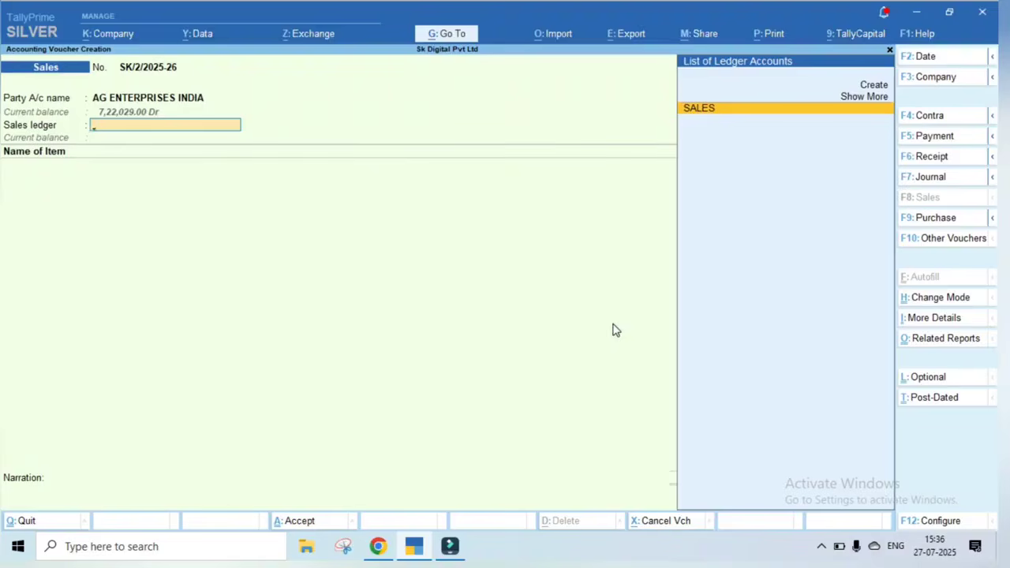
# Set SALES as the voucher's sales ledger, showing balance 5,74,522.50 Cr
pyautogui.press('Return')
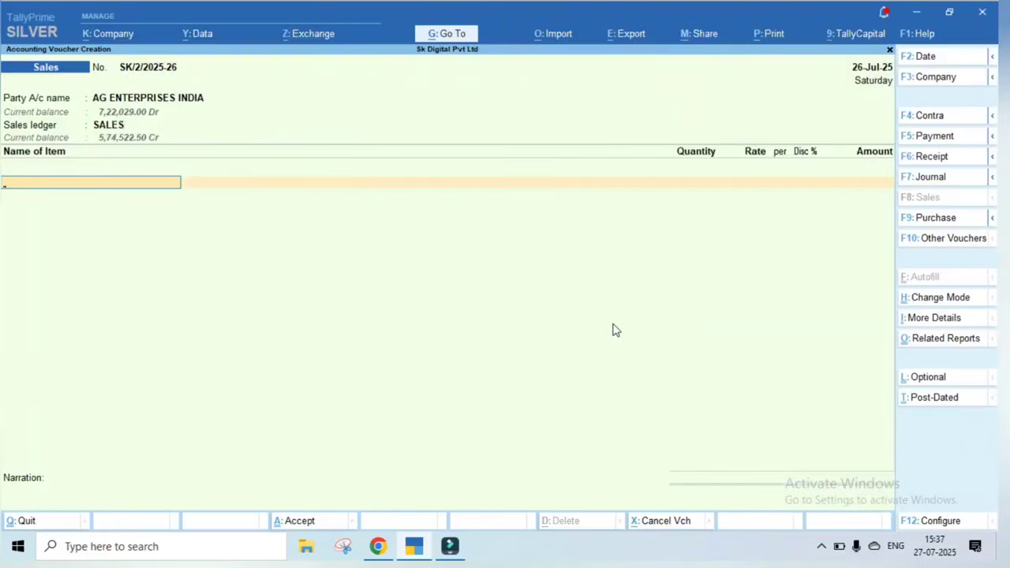
pyautogui.press('BackSpace')
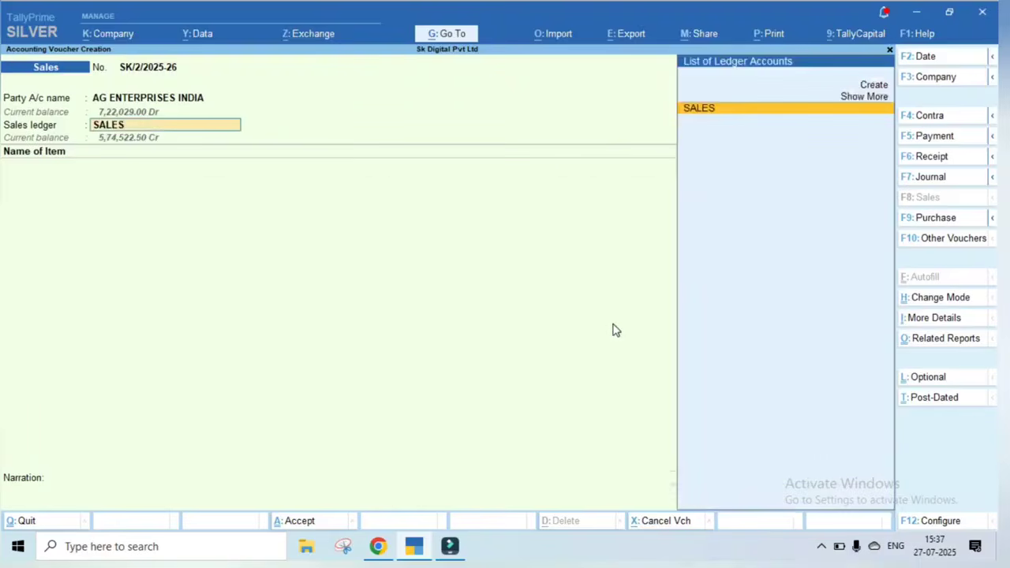
pyautogui.press('ctrl')
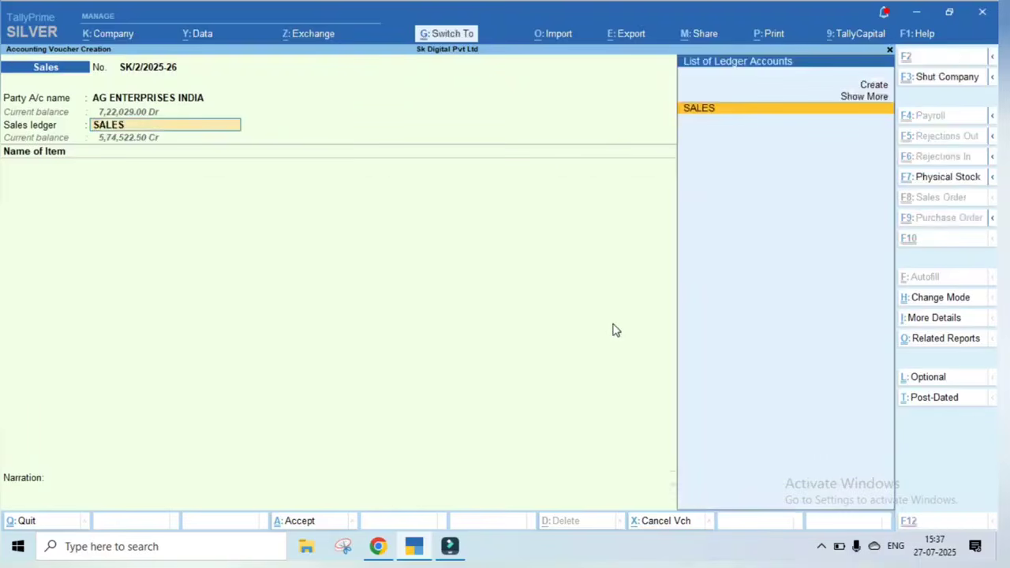
# Review the SALES ledger's GST settings in Ledger Alteration and close it unchanged
pyautogui.hotkey('ctrl', 'Return')
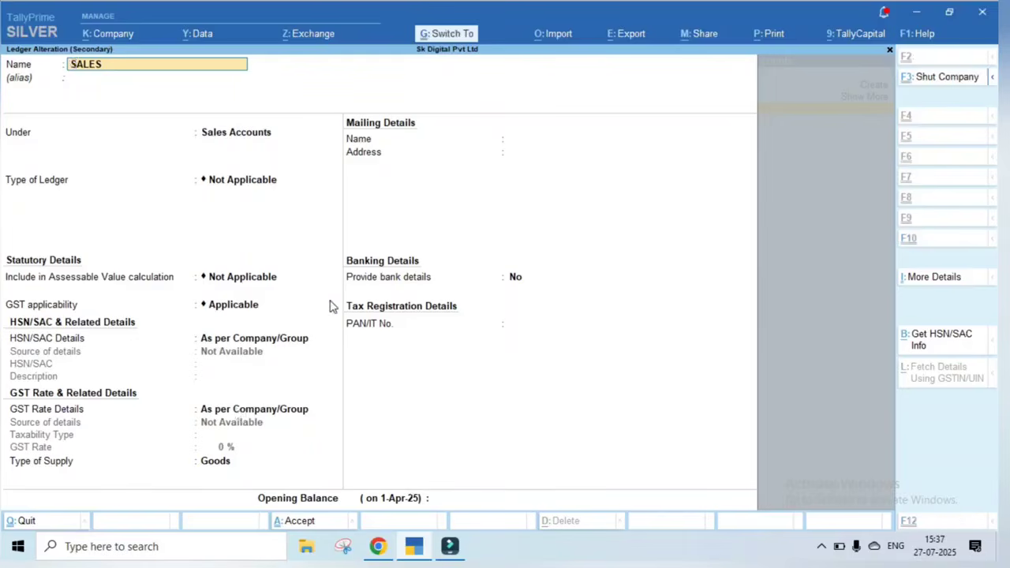
pyautogui.hotkey('ctrl', 'a')
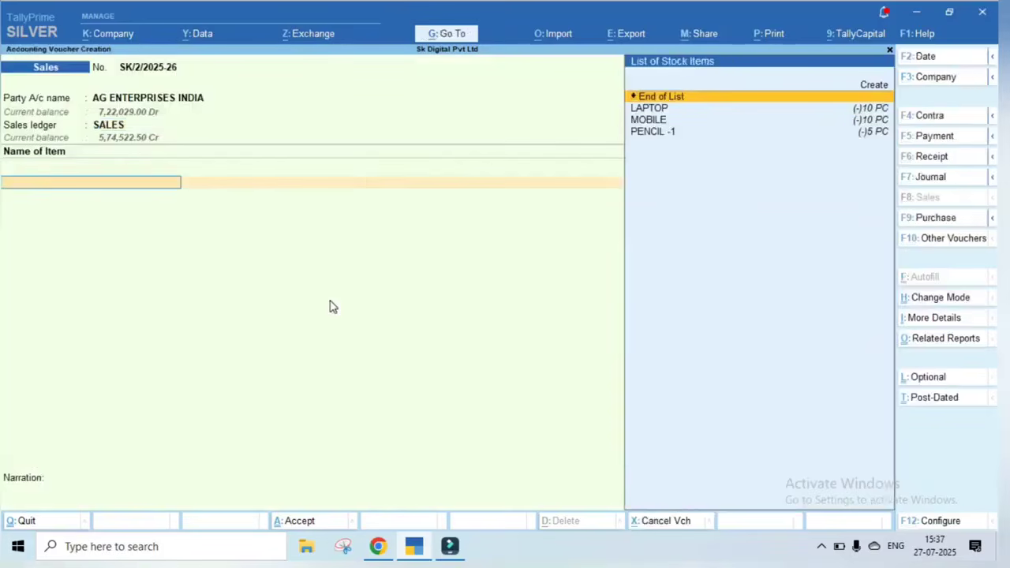
# Browse the stock items LAPTOP, MOBILE and PENCIL -1, then choose Create for a new item
pyautogui.press('BackSpace')
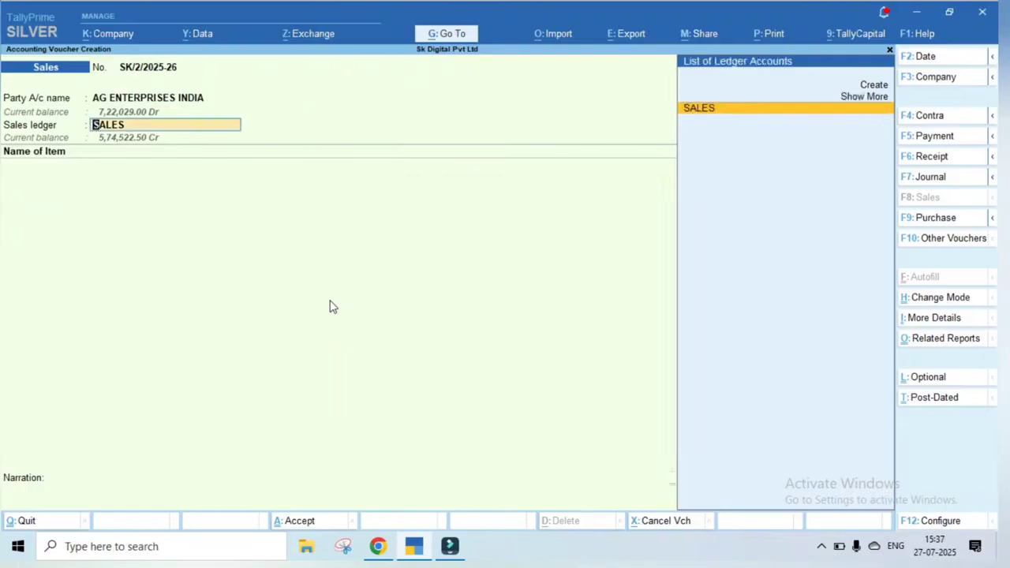
pyautogui.press('Return')
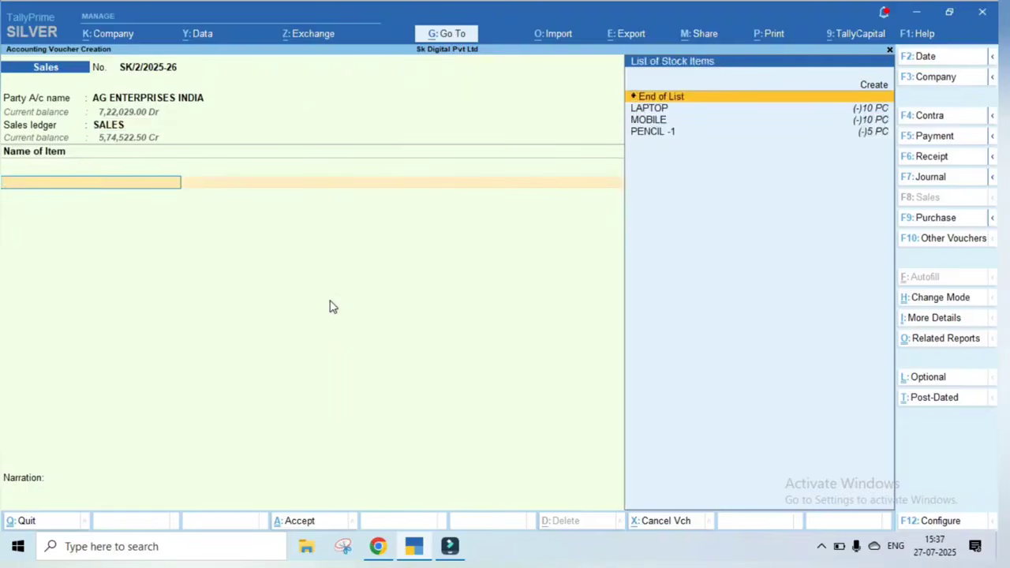
pyautogui.press('Up')
pyautogui.press('Down')
pyautogui.press('Down')
pyautogui.press('Down')
pyautogui.press('Down')
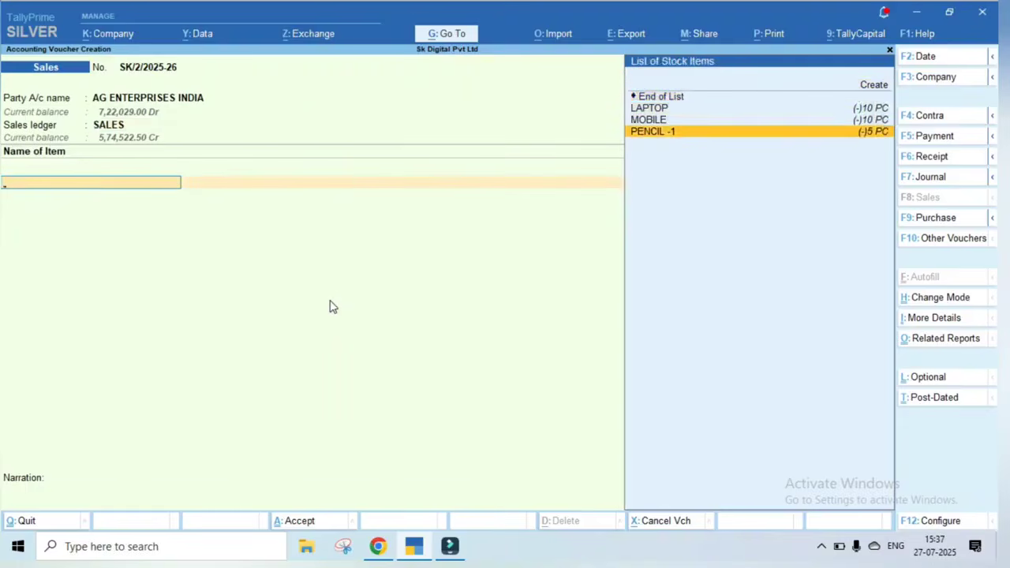
pyautogui.press('Up')
pyautogui.press('Up')
pyautogui.press('Up')
pyautogui.press('Down')
pyautogui.press('Down')
pyautogui.press('Down')
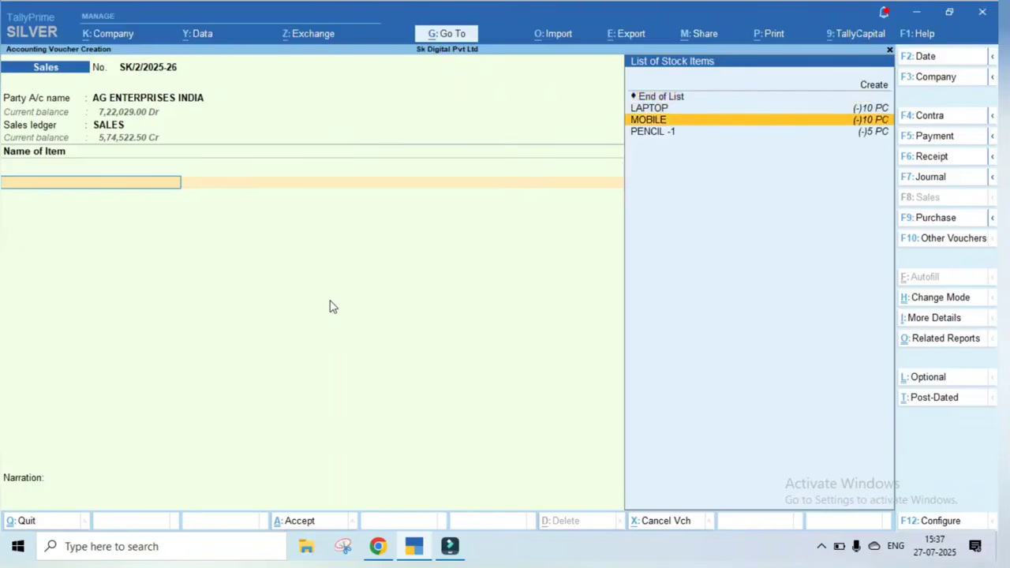
pyautogui.press('Up')
pyautogui.press('Up')
pyautogui.press('Up')
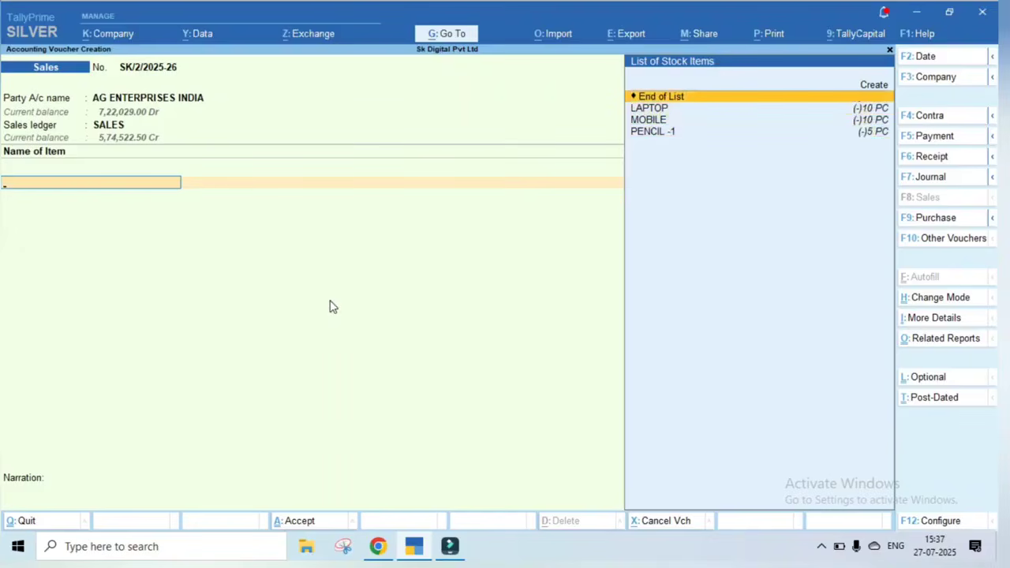
pyautogui.press('Down')
pyautogui.press('Down')
pyautogui.press('Down')
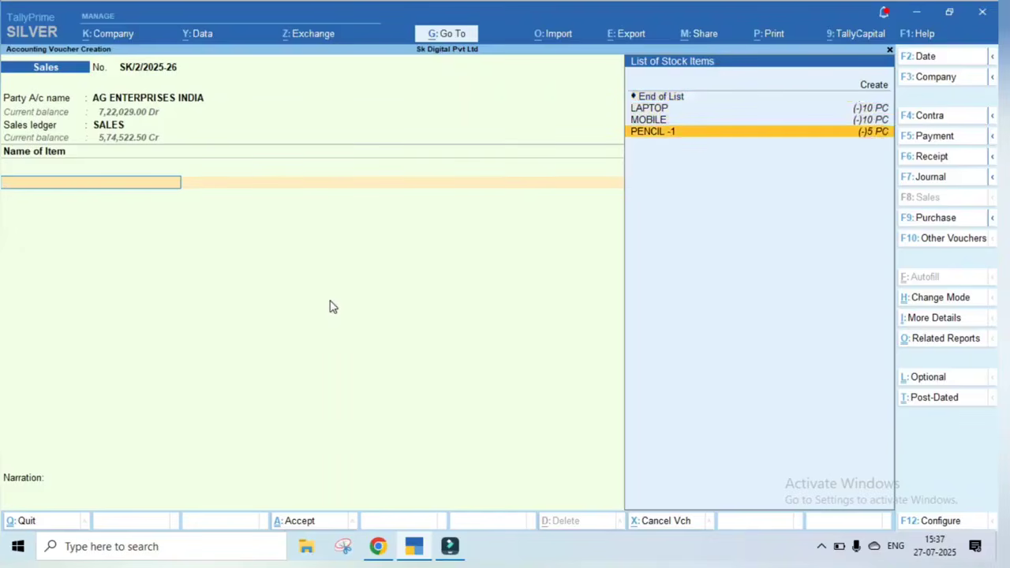
pyautogui.press('Up')
pyautogui.press('Up')
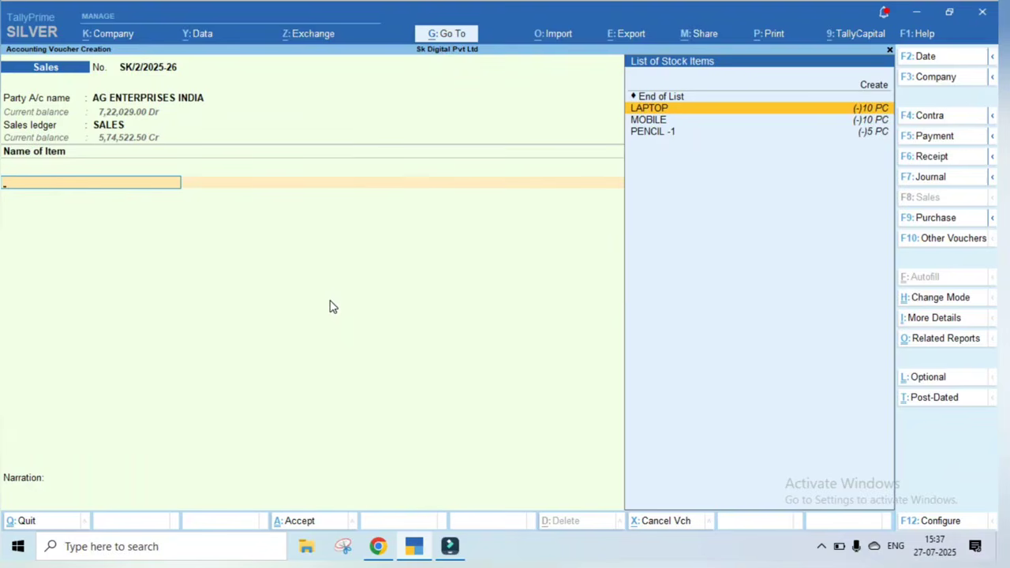
pyautogui.press('Up')
pyautogui.press('Down')
pyautogui.press('Down')
pyautogui.press('Down')
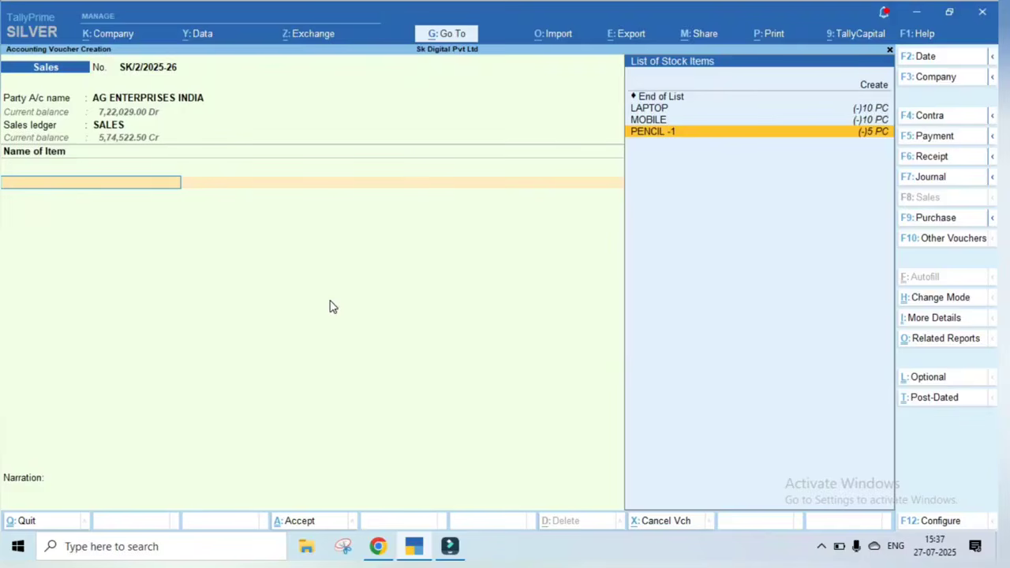
pyautogui.press('Up')
pyautogui.press('Up')
pyautogui.press('Up')
pyautogui.press('Up')
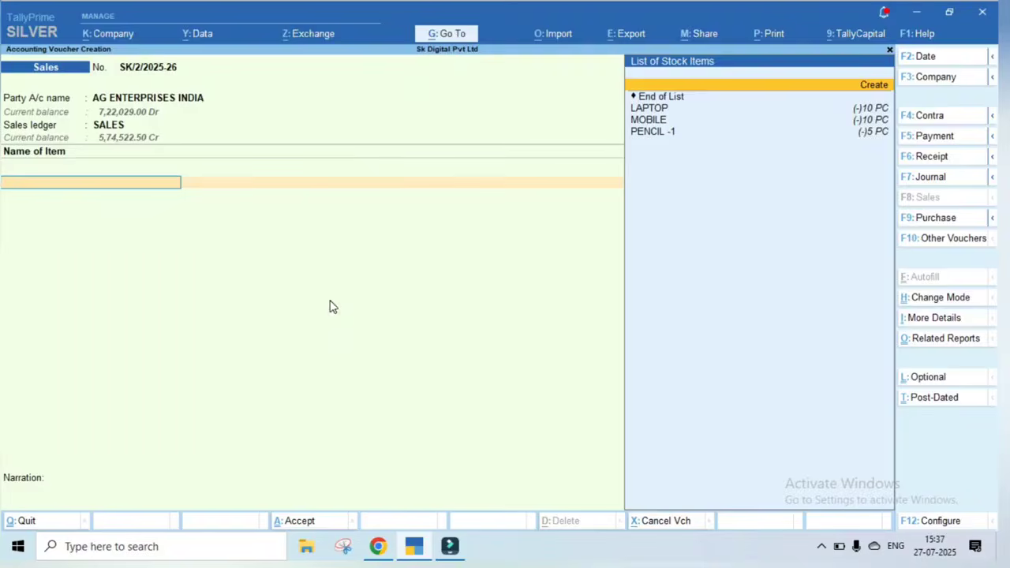
pyautogui.press('Return')
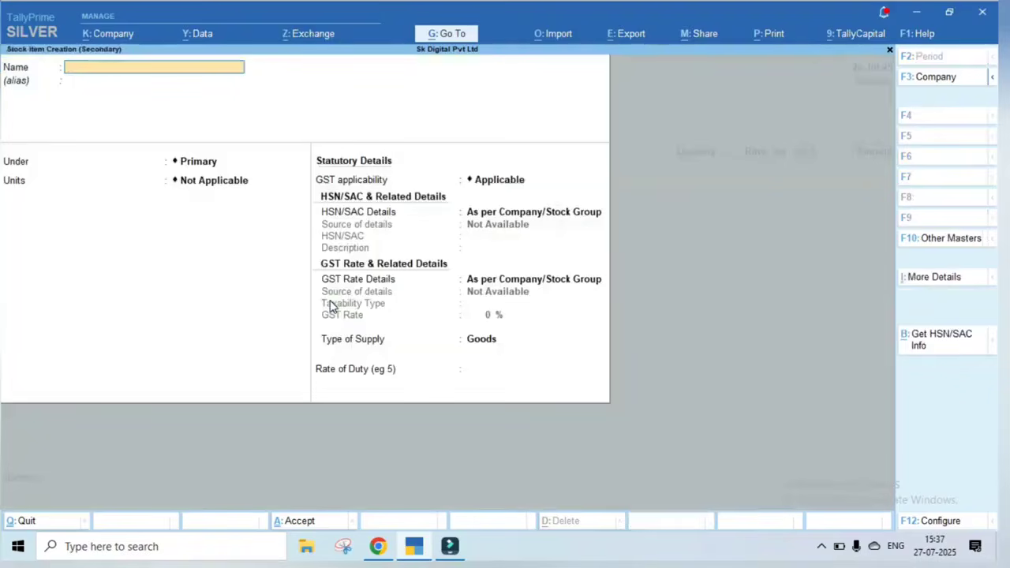
# Name the new stock item COPY, with unit PC, under Primary
pyautogui.write('COP')
pyautogui.press('Return')
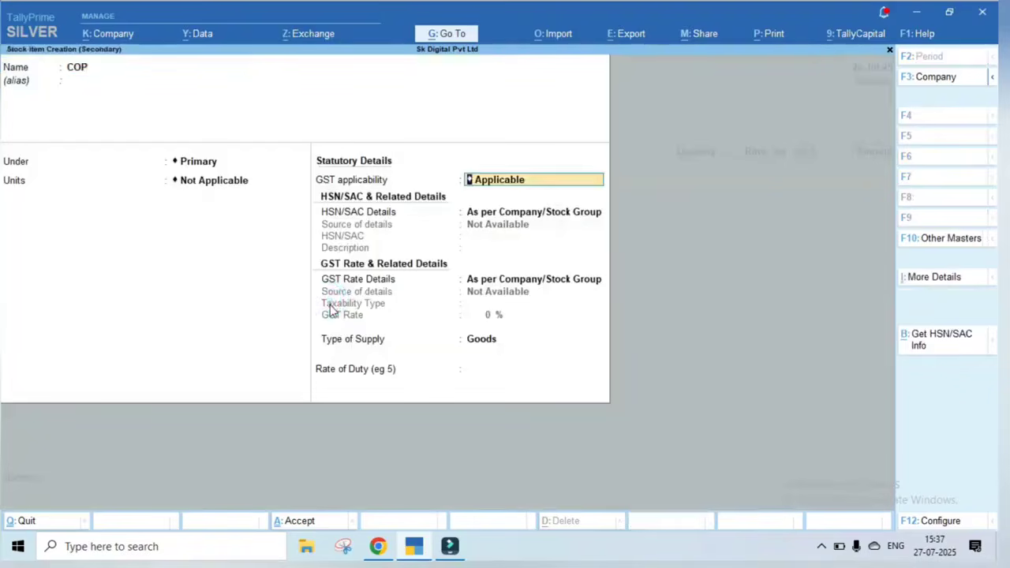
pyautogui.hotkey('shift', 'Tab')
pyautogui.press('BackSpace')
pyautogui.write('PY')
pyautogui.press('Return')
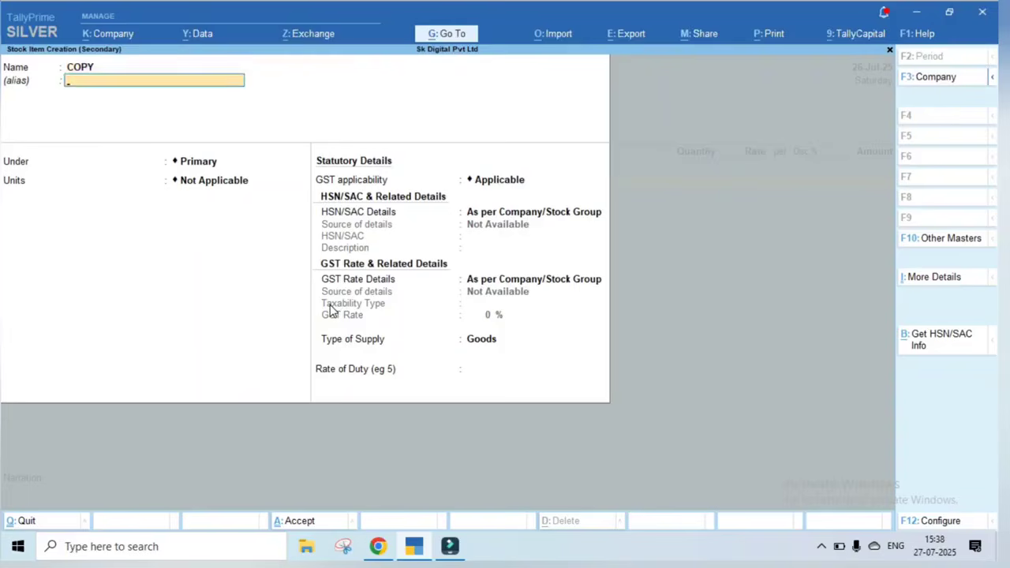
pyautogui.press('Return')
pyautogui.press('Return')
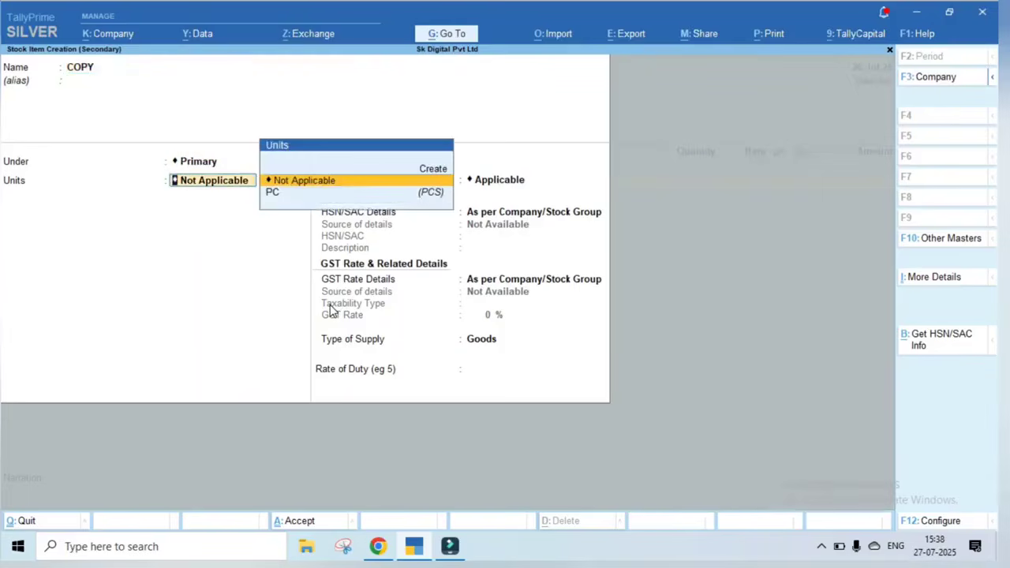
pyautogui.press('Down')
# Keep GST applicable and specify HSN/SAC 586458 directly for COPY
pyautogui.press('Return')
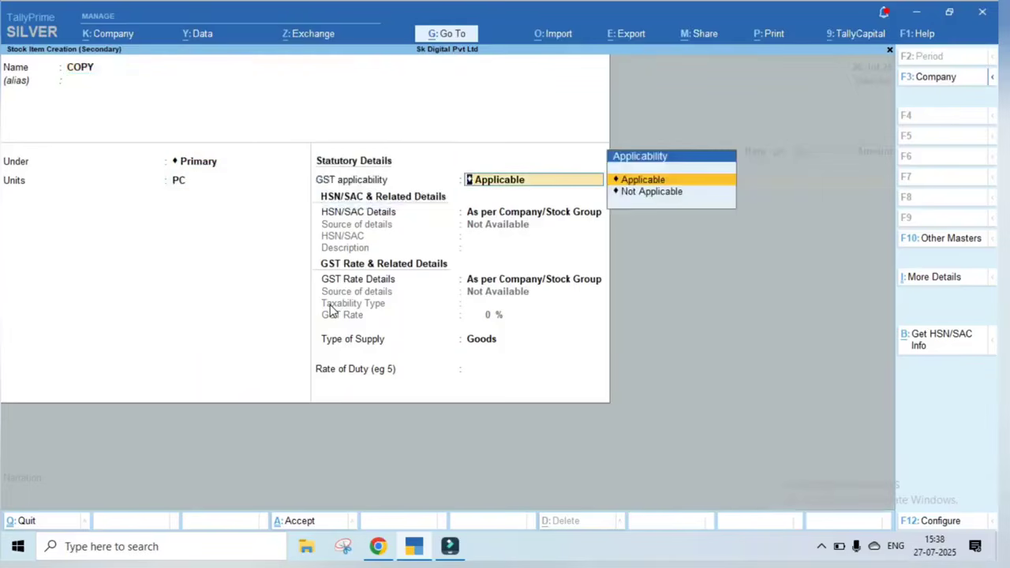
pyautogui.press('Return')
pyautogui.press('Down')
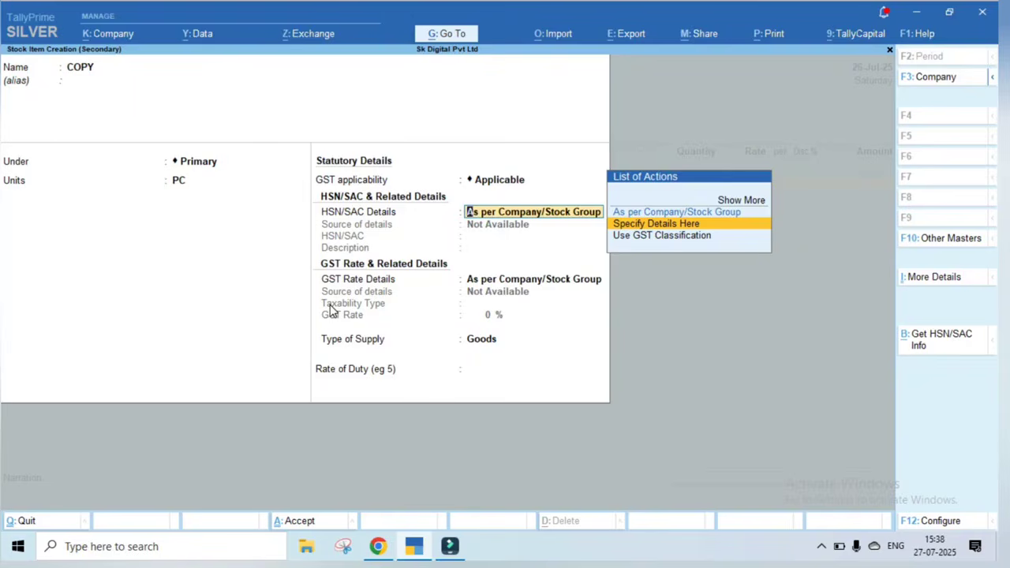
pyautogui.press('Return')
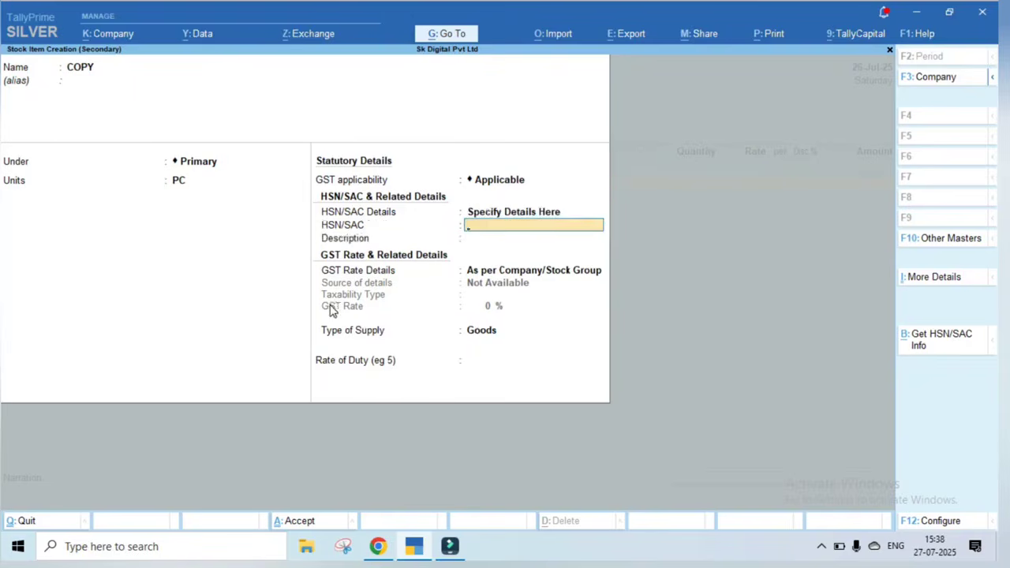
pyautogui.write('586458')
pyautogui.press('Return')
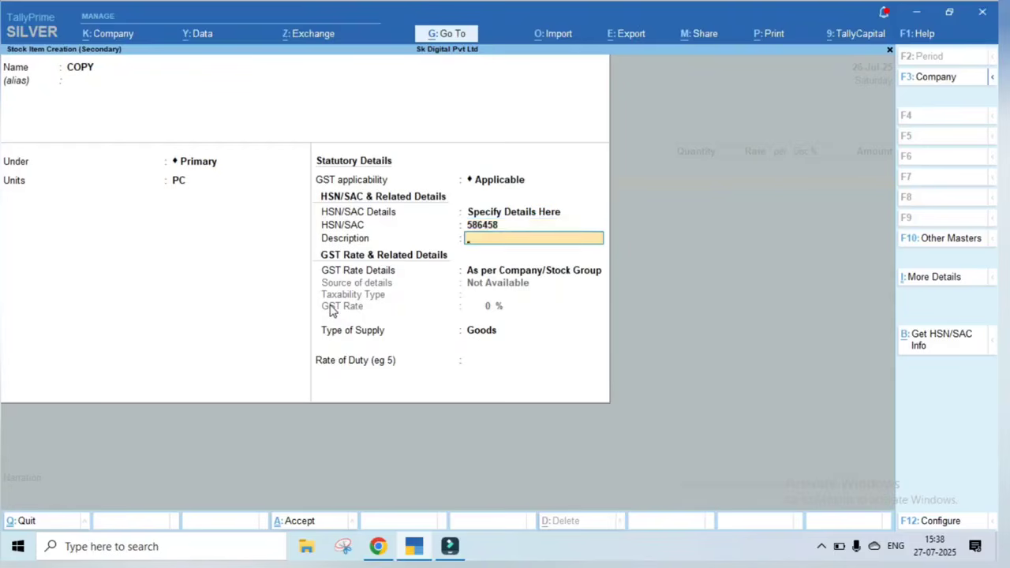
pyautogui.press('Return')
# Set COPY's GST rate to Taxable 18% and save the stock item
pyautogui.press('Down')
pyautogui.press('Return')
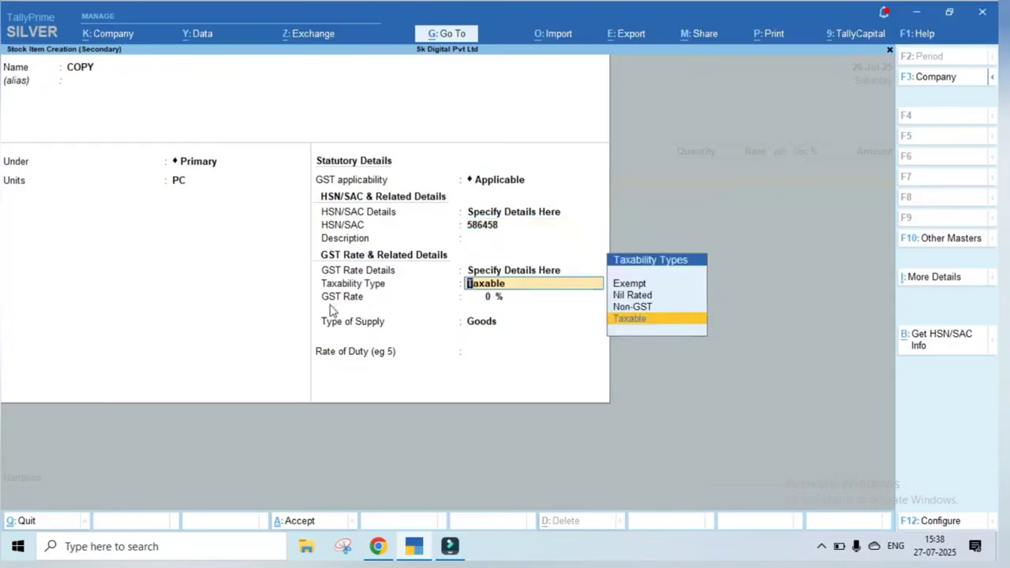
pyautogui.press('Return')
pyautogui.write('18')
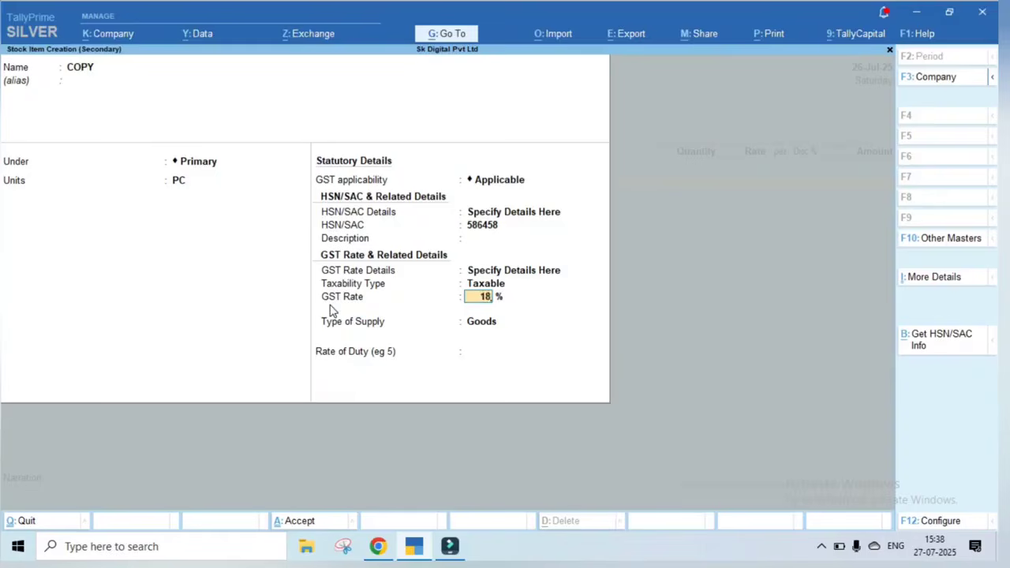
pyautogui.hotkey('ctrl', 'a')
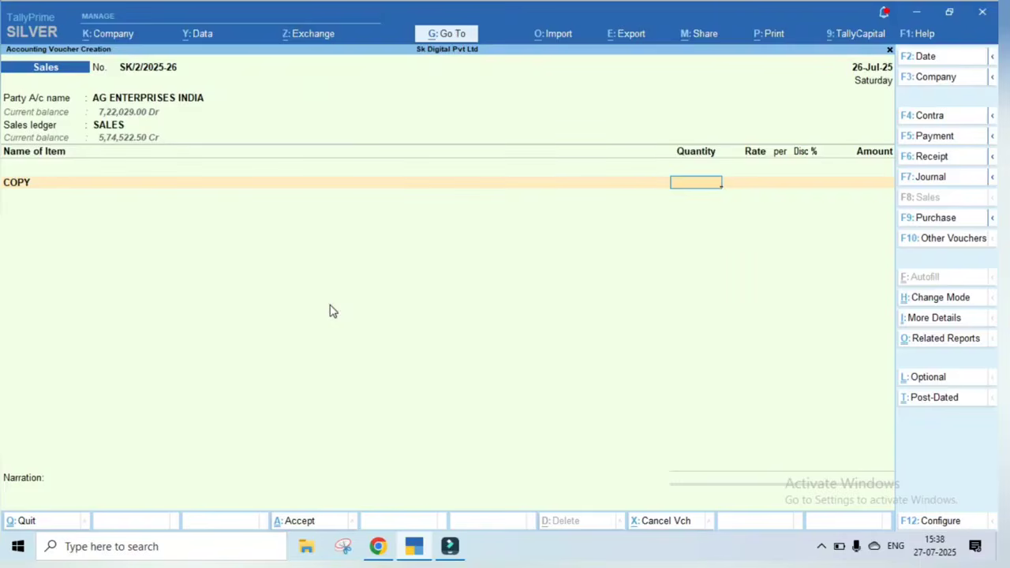
# Enter 50 PC of COPY at a rate of 10.00, past the negative stock warning
pyautogui.write('50')
pyautogui.press('Return')
pyautogui.press('Return')
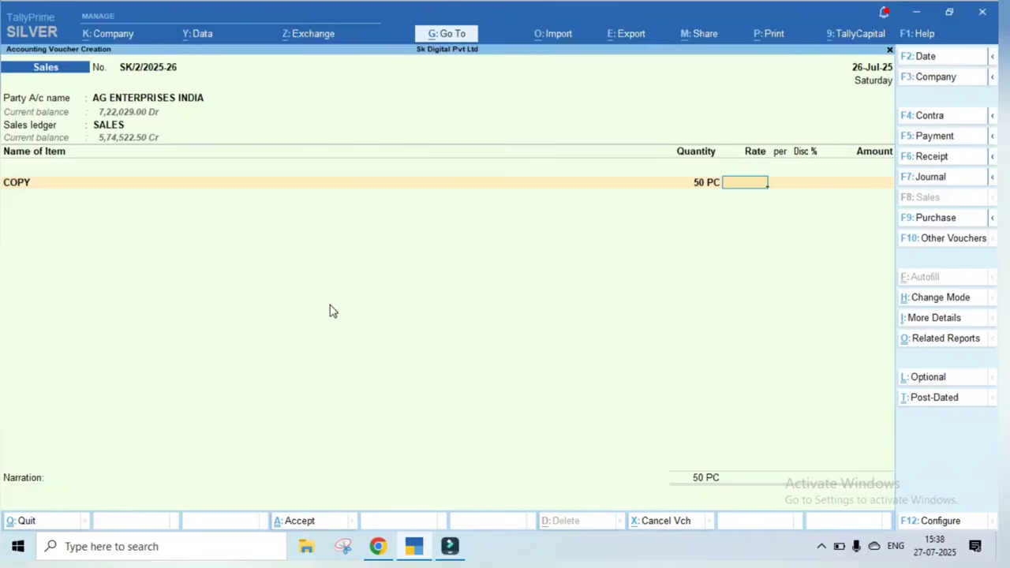
pyautogui.write('10')
pyautogui.press('Return')
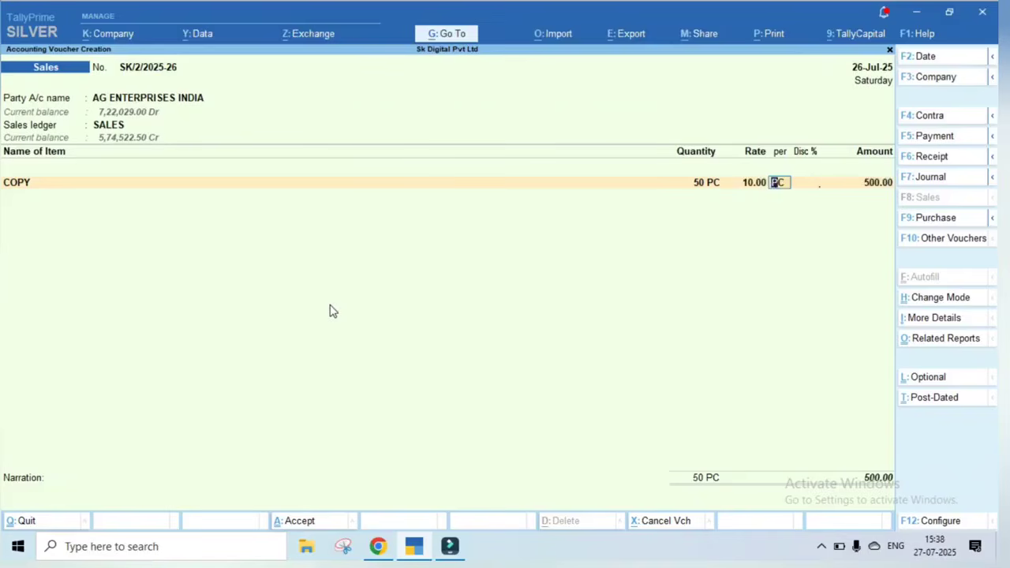
pyautogui.press('Return')
pyautogui.press('F11')
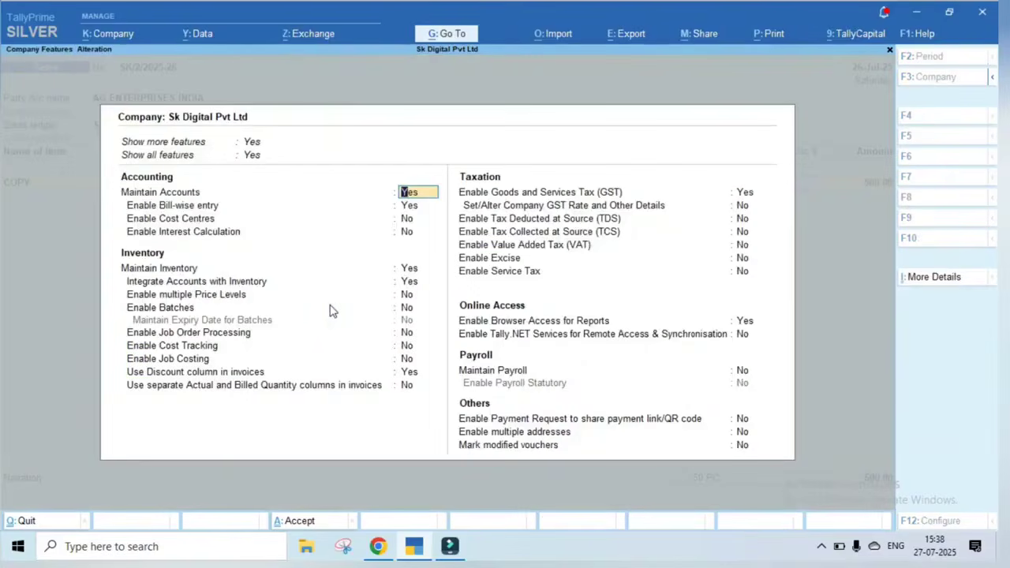
pyautogui.press('Down')
pyautogui.press('Down')
pyautogui.press('Down')
pyautogui.press('Down')
pyautogui.press('Down')
pyautogui.press('Down')
pyautogui.press('Down')
pyautogui.press('Down')
pyautogui.press('Down')
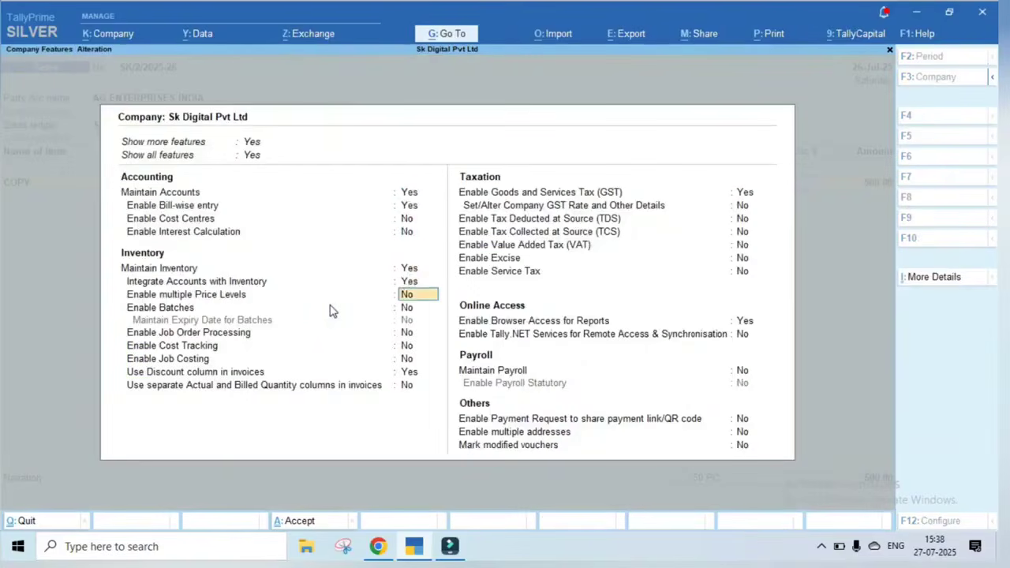
pyautogui.press('Down')
pyautogui.press('Down')
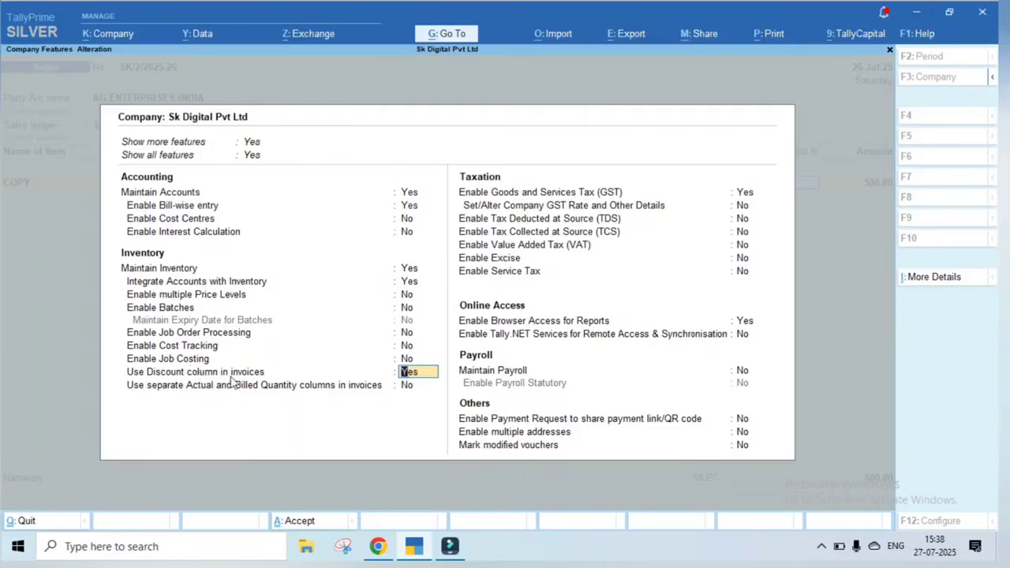
pyautogui.press('ctrl')
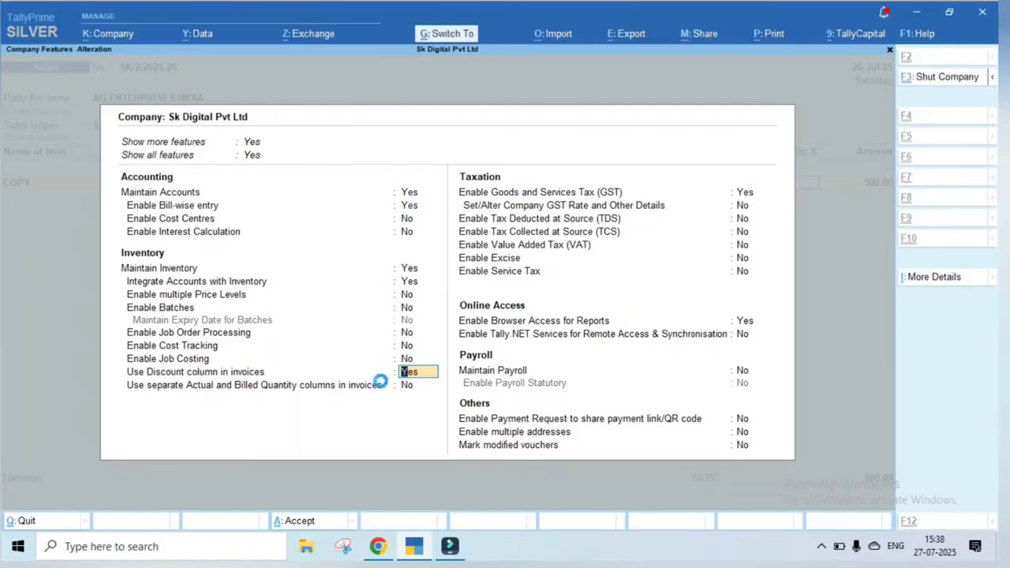
pyautogui.hotkey('ctrl', 'a')
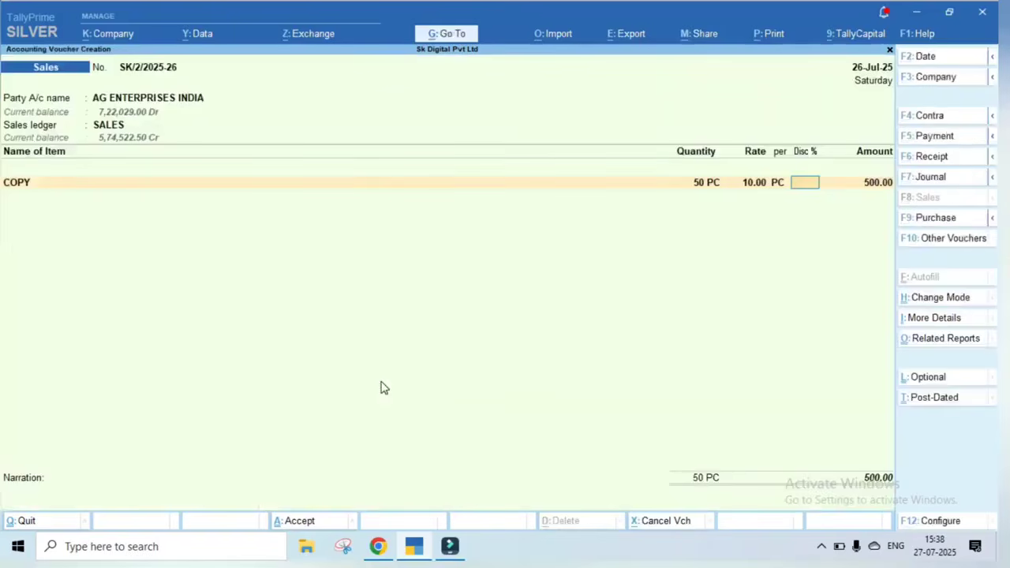
# Give COPY a 5% discount and add PENCIL -1 at 10 PC with 5% off
pyautogui.write('5')
pyautogui.press('Return')
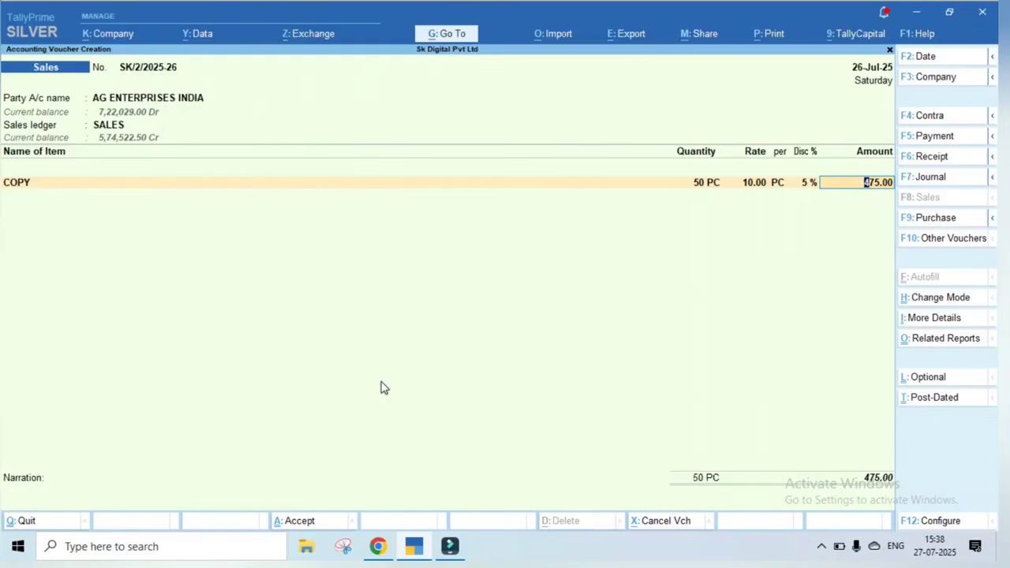
pyautogui.press('Return')
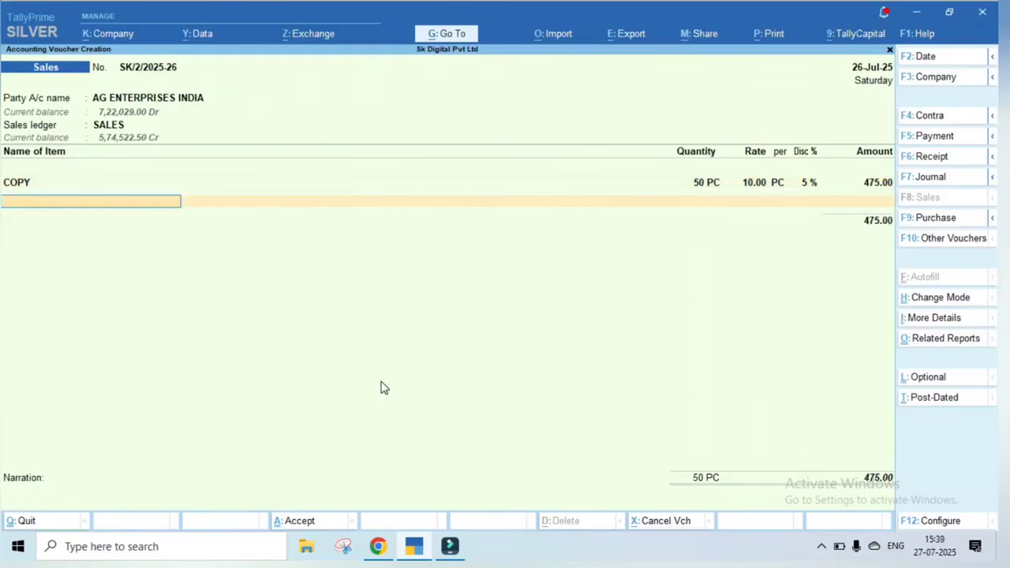
pyautogui.write('PE')
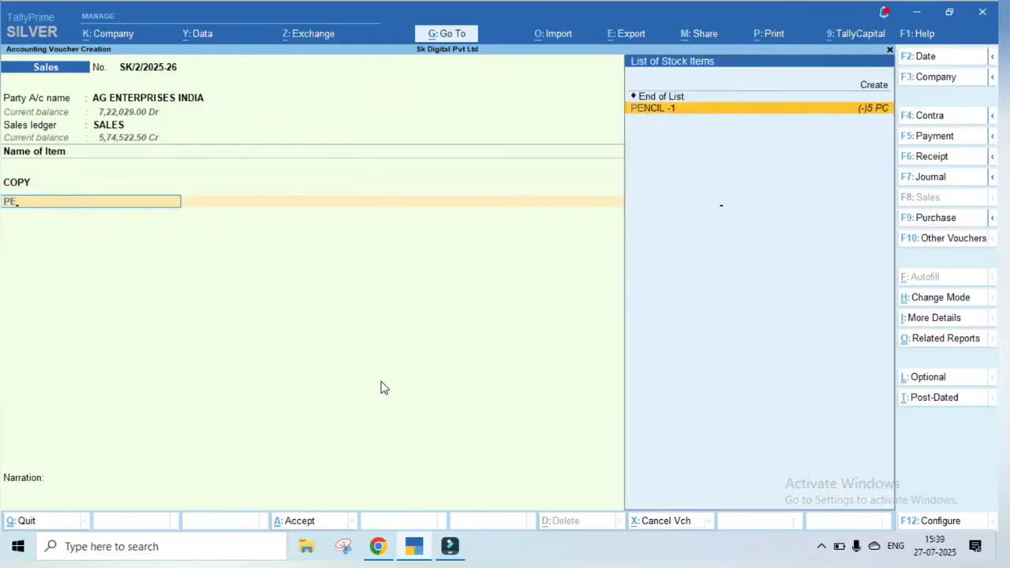
pyautogui.press('Return')
pyautogui.write('10')
pyautogui.press('Return')
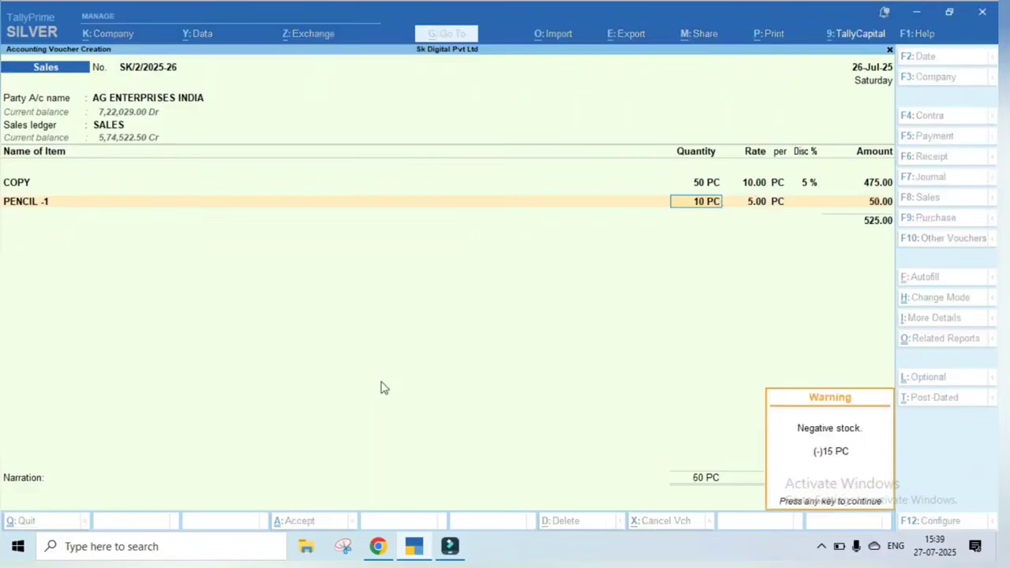
pyautogui.press('Return')
pyautogui.press('Return')
pyautogui.write('5')
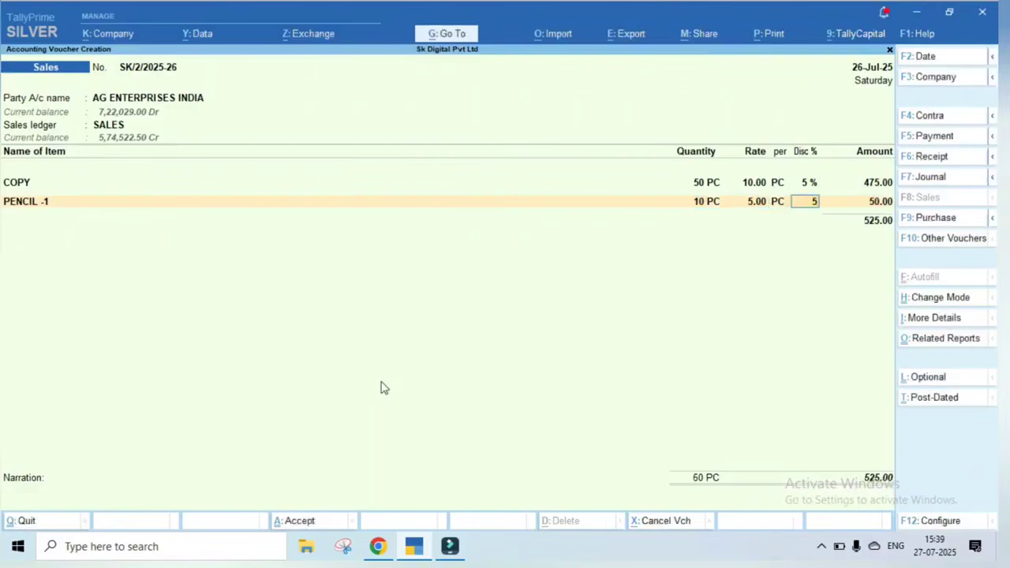
pyautogui.press('Return')
pyautogui.press('Return')
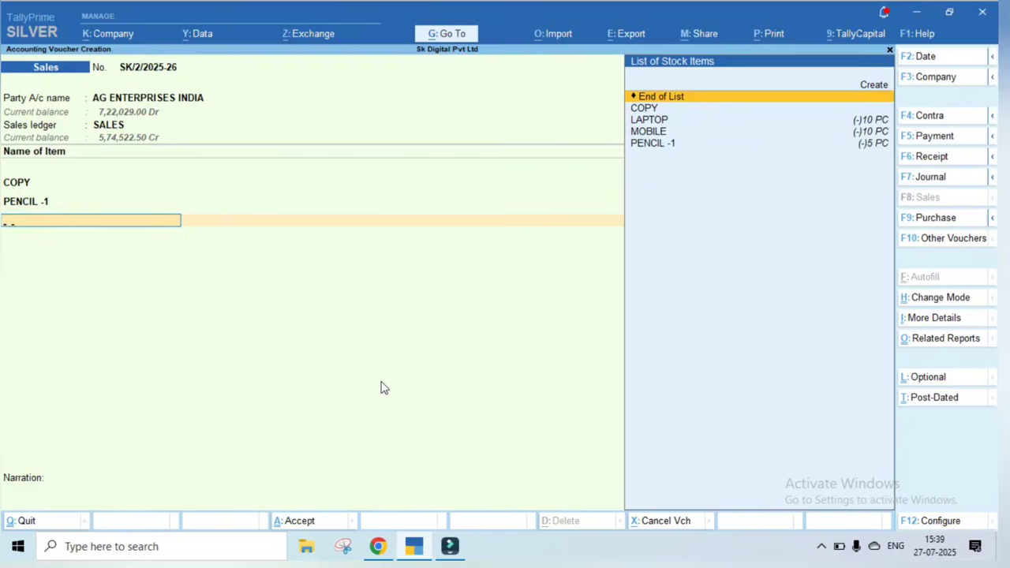
# Add MOBILE at 10 PC and 15,000.00 with a 10% discount
pyautogui.write('mob')
pyautogui.press('Return')
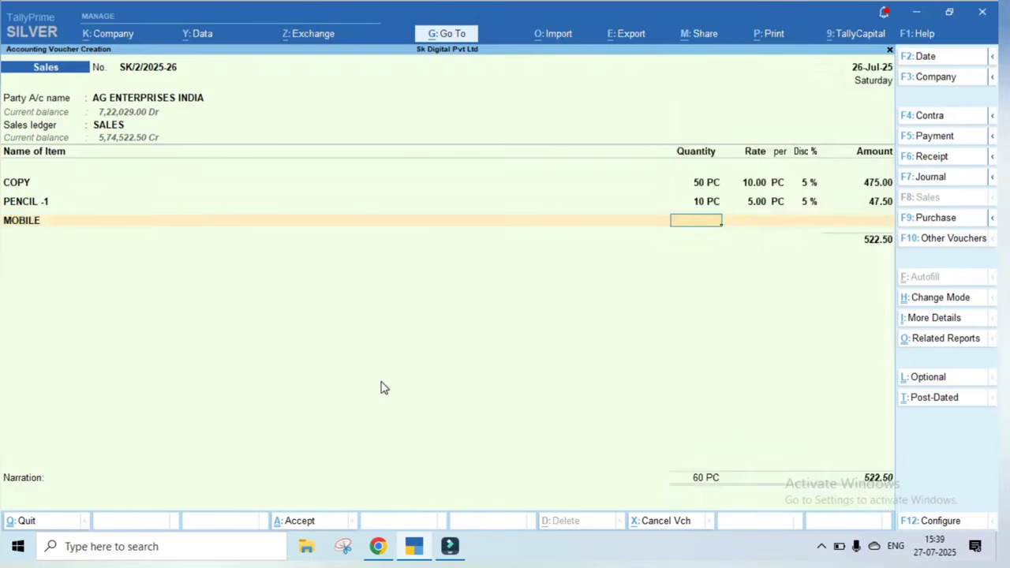
pyautogui.write('10')
pyautogui.press('Return')
pyautogui.press('Return')
pyautogui.press('Return')
pyautogui.press('Return')
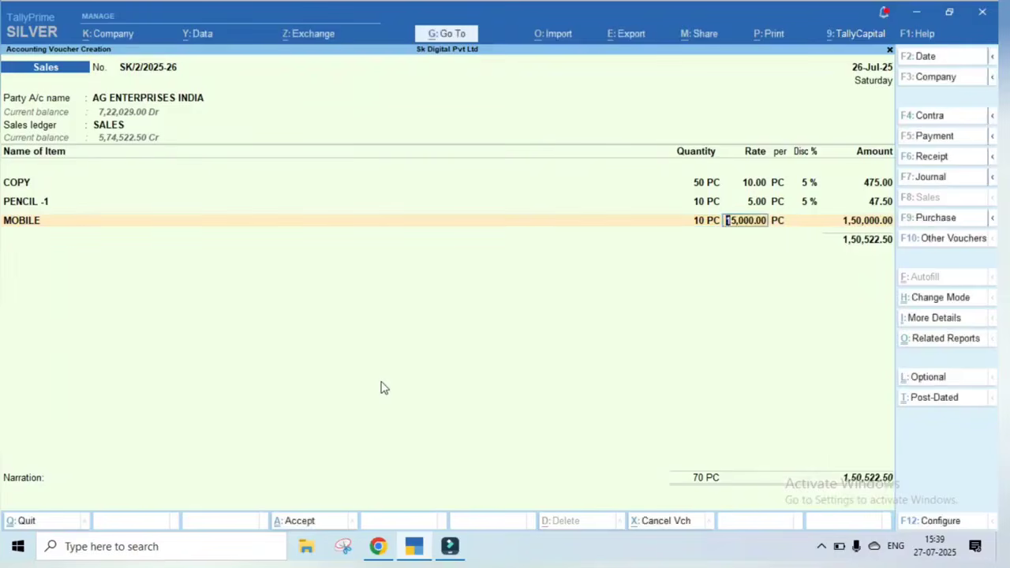
pyautogui.write('10')
pyautogui.press('Return')
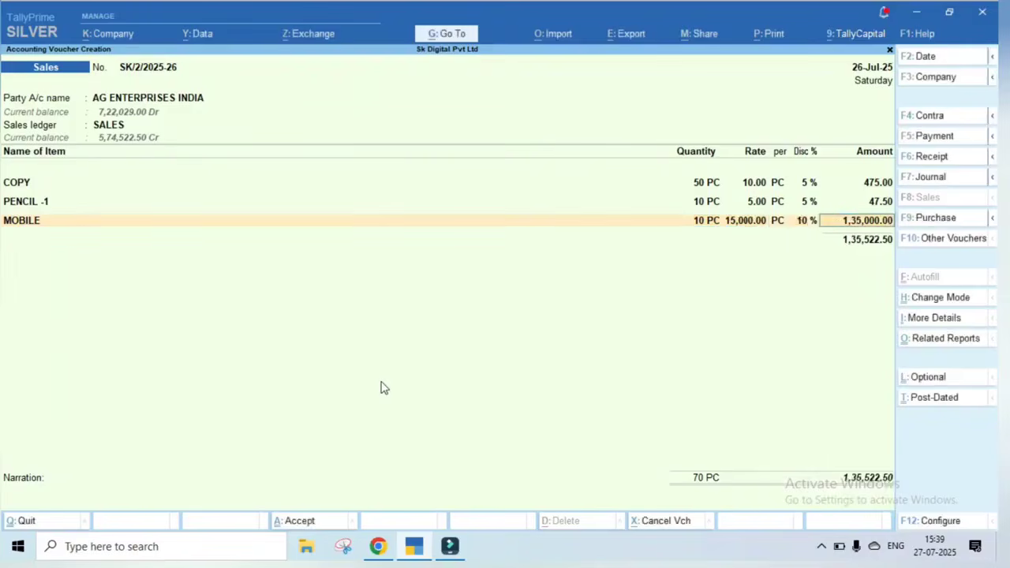
pyautogui.press('Return')
# Add LAPTOP at 1 PC for 45,000.00 with no discount
pyautogui.write('LA')
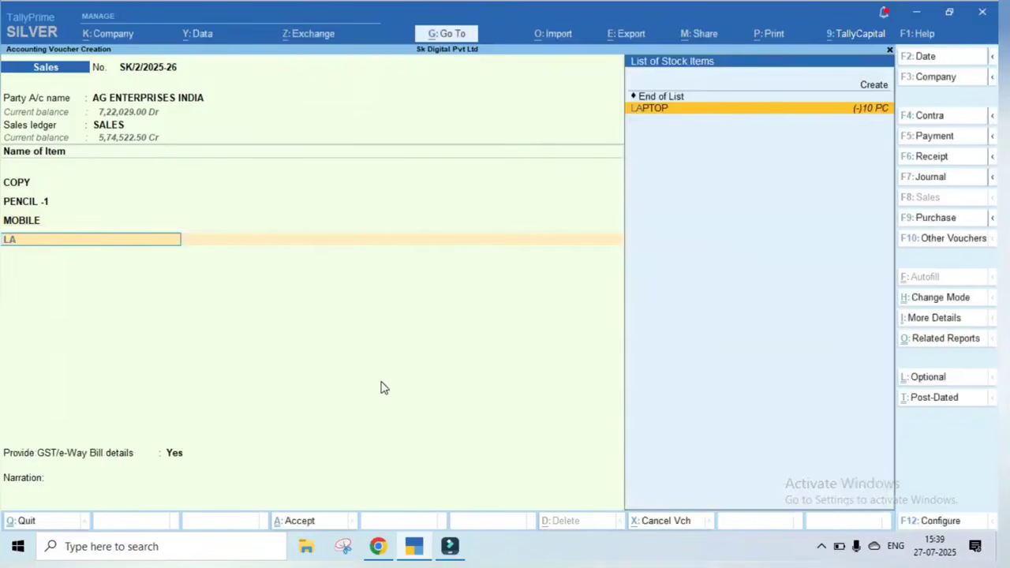
pyautogui.press('Return')
pyautogui.write('1')
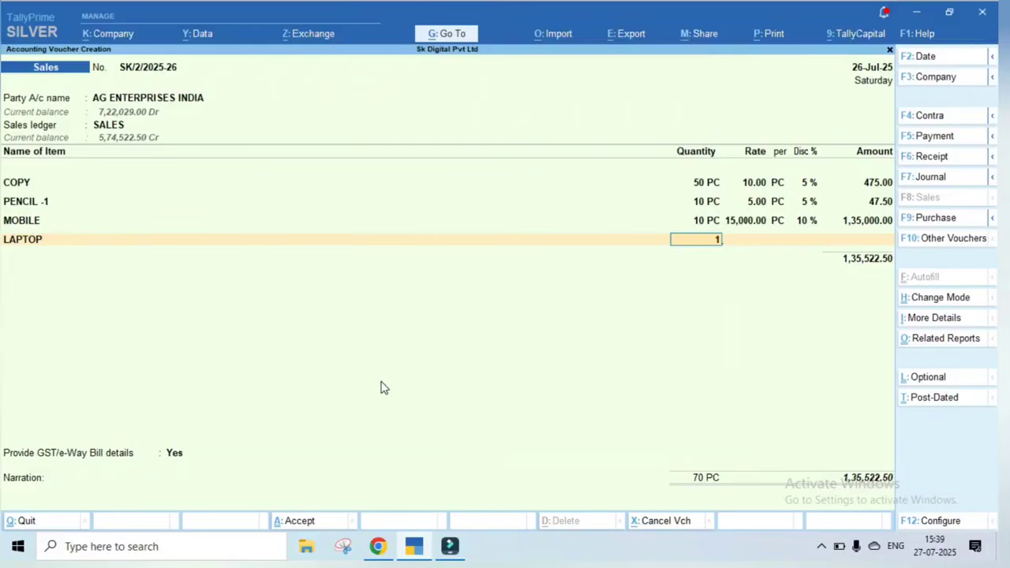
pyautogui.press('Return')
pyautogui.press('Return')
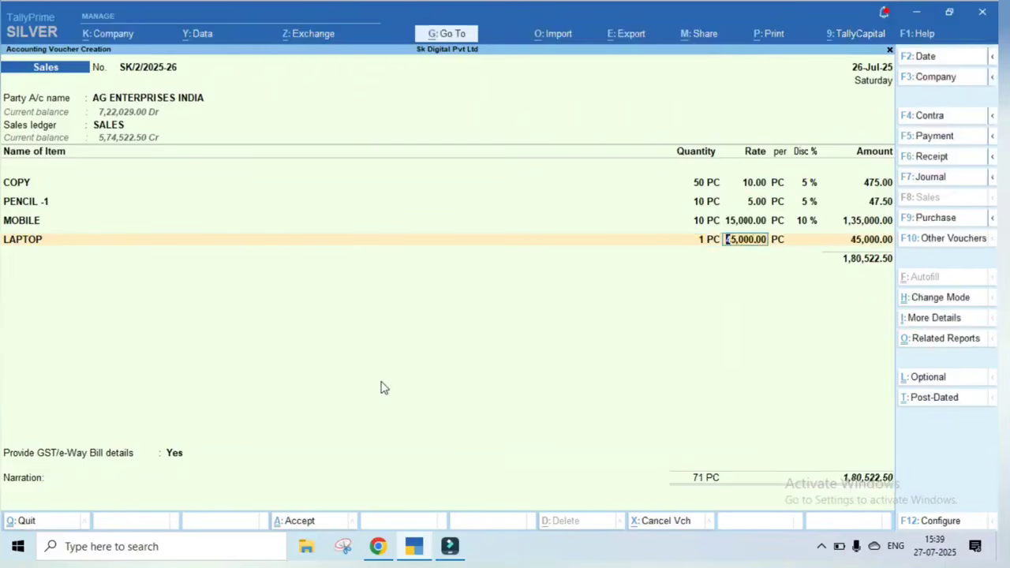
pyautogui.press('Return')
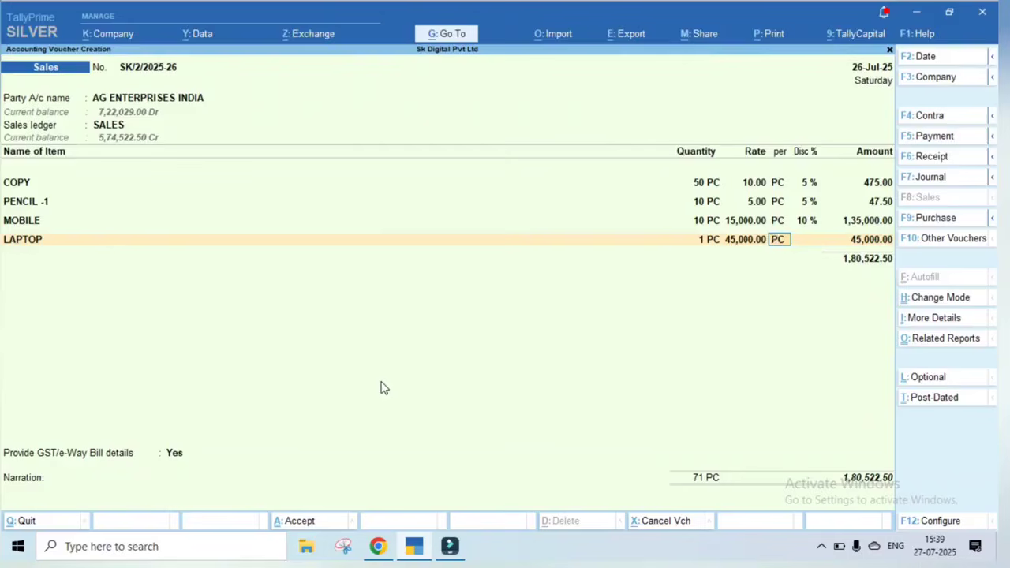
pyautogui.press('Return')
pyautogui.press('Return')
pyautogui.press('Return')
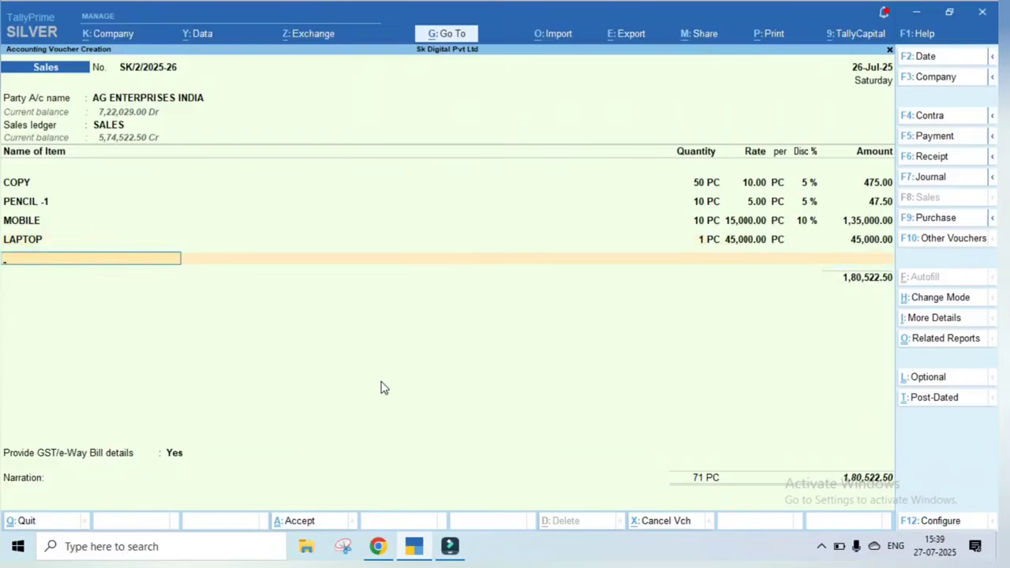
pyautogui.press('Return')
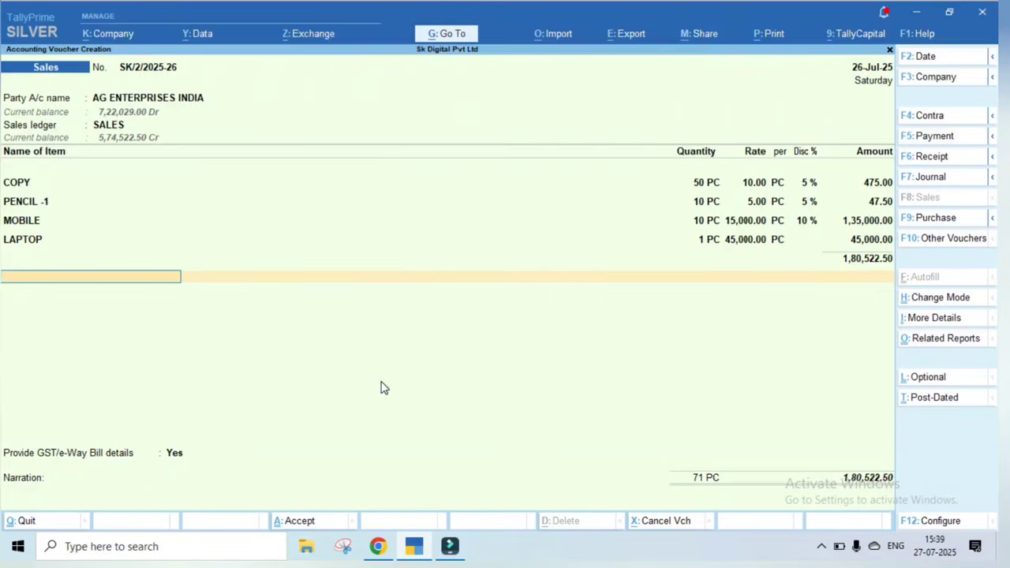
# Create a new ledger named FREIGHTON SALE under Indirect Incomes
pyautogui.write('FRE')
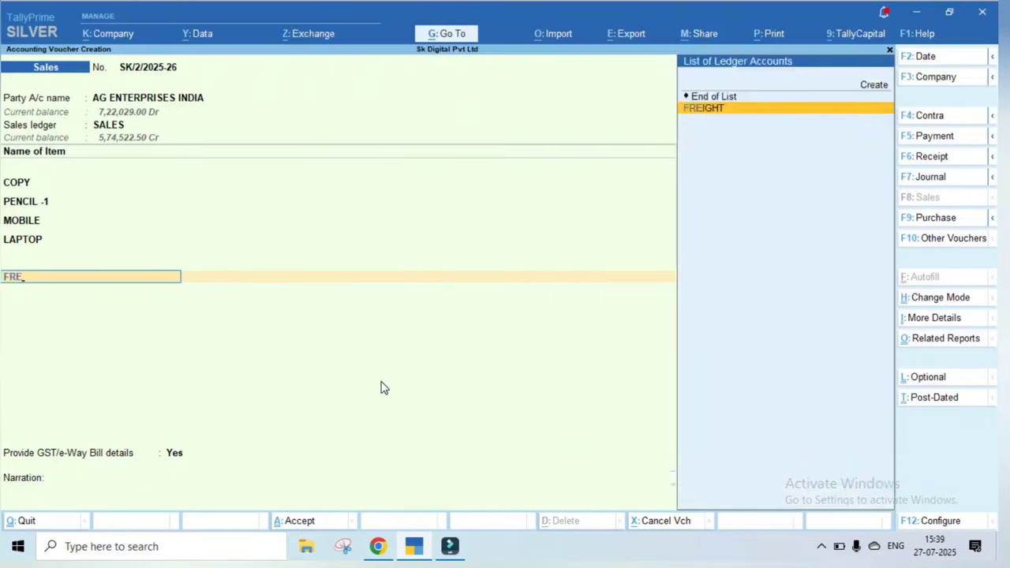
pyautogui.hotkey('alt', 'c')
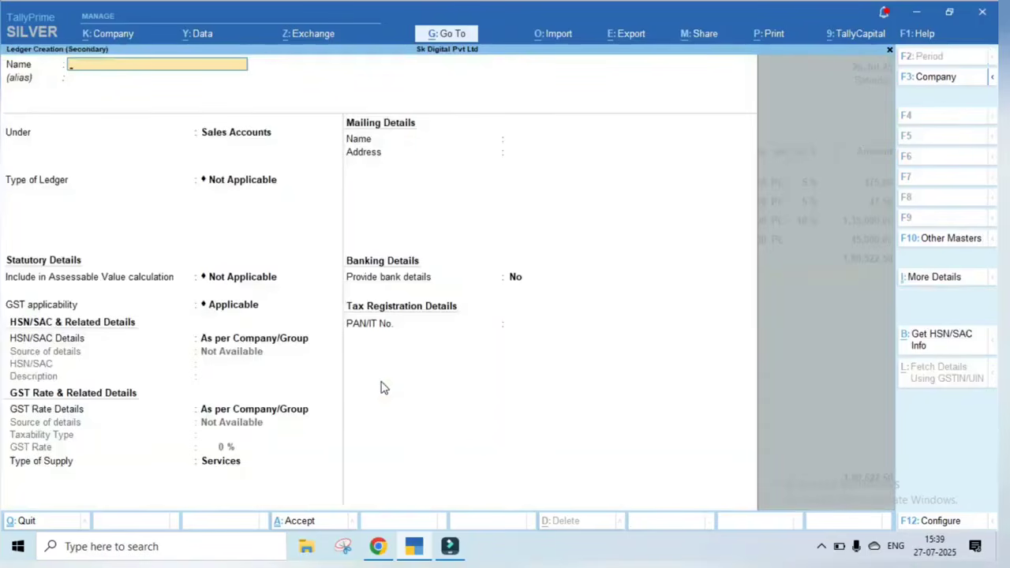
pyautogui.write('FREIGHTON SALE')
pyautogui.press('Return')
pyautogui.press('Return')
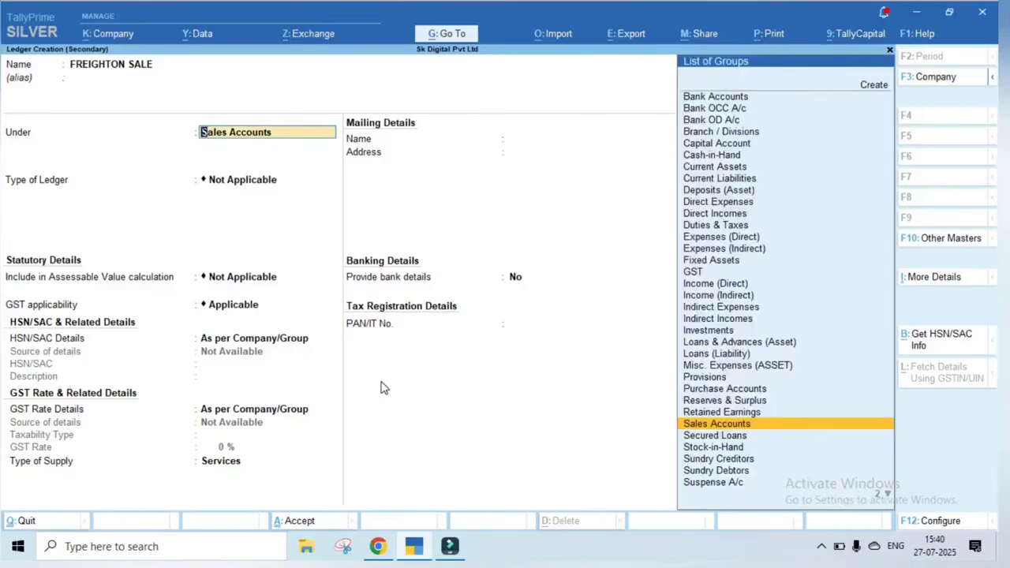
pyautogui.write('ind')
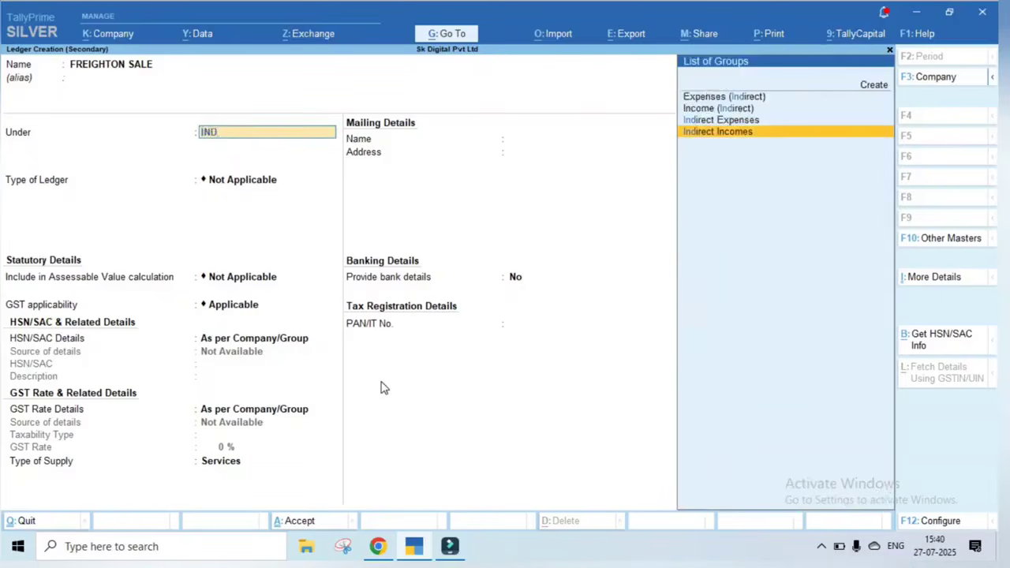
pyautogui.press('Return')
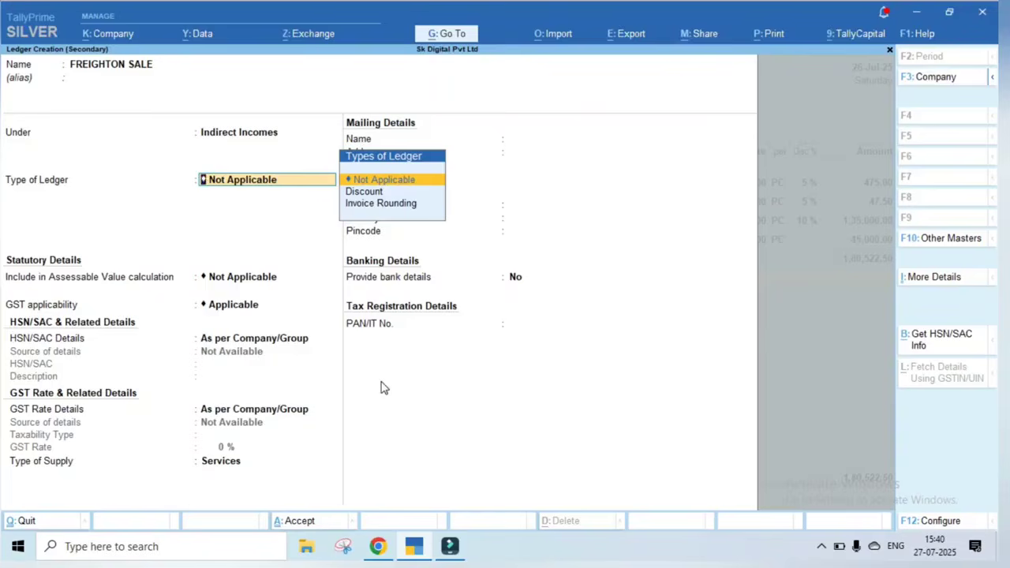
# Give FREIGHTON SALE SAC 9971 and a 12% GST rate, then save the ledger
pyautogui.press('Return')
pyautogui.press('Return')
pyautogui.press('Return')
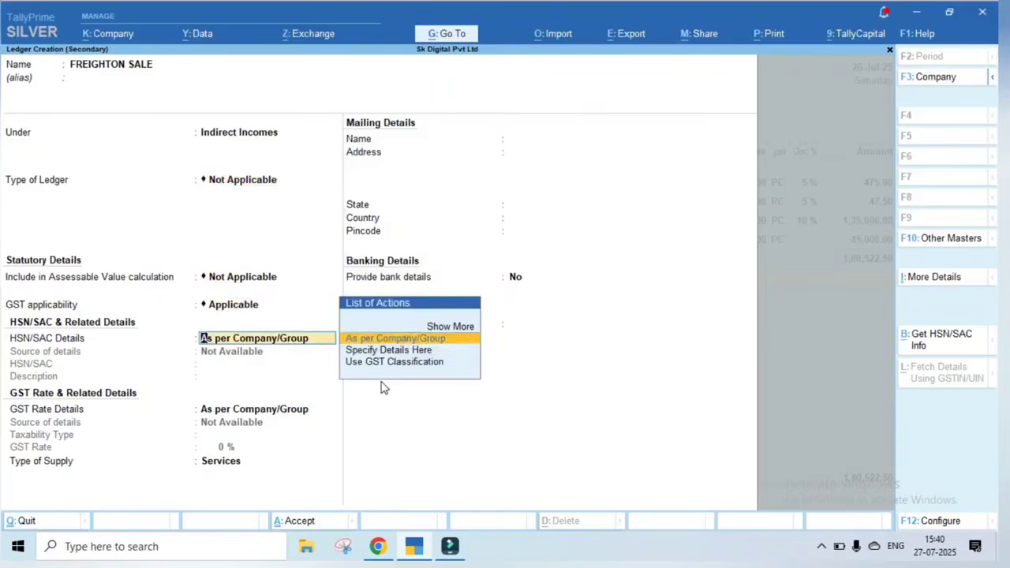
pyautogui.press('Down')
pyautogui.press('Return')
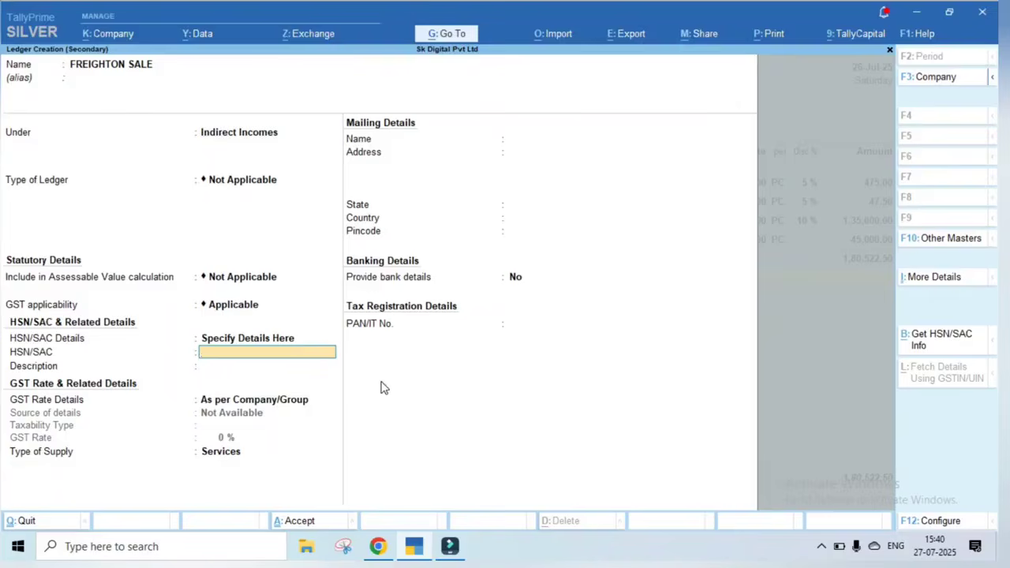
pyautogui.write('9971')
pyautogui.press('Return')
pyautogui.press('Down')
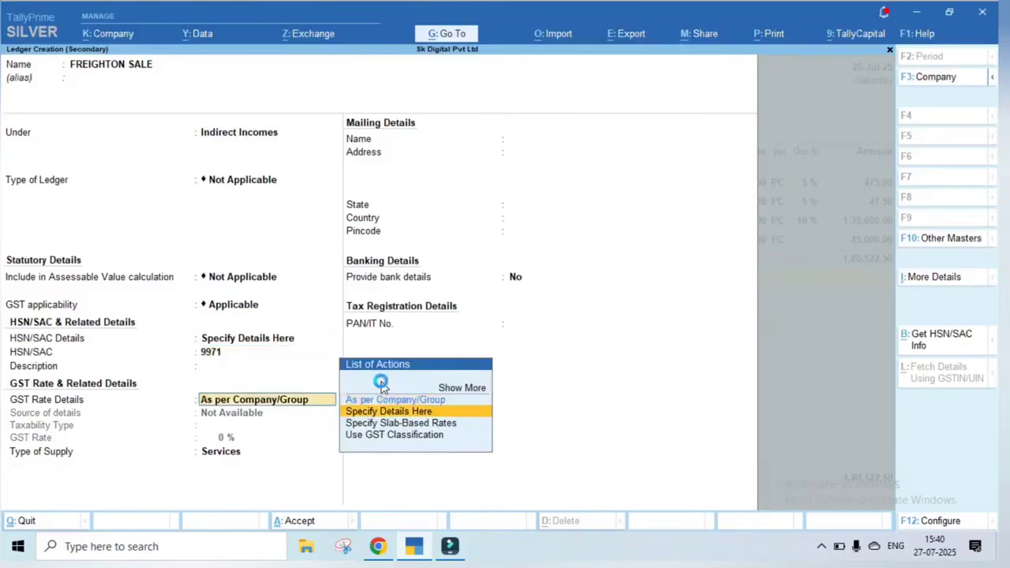
pyautogui.press('Return')
pyautogui.press('Return')
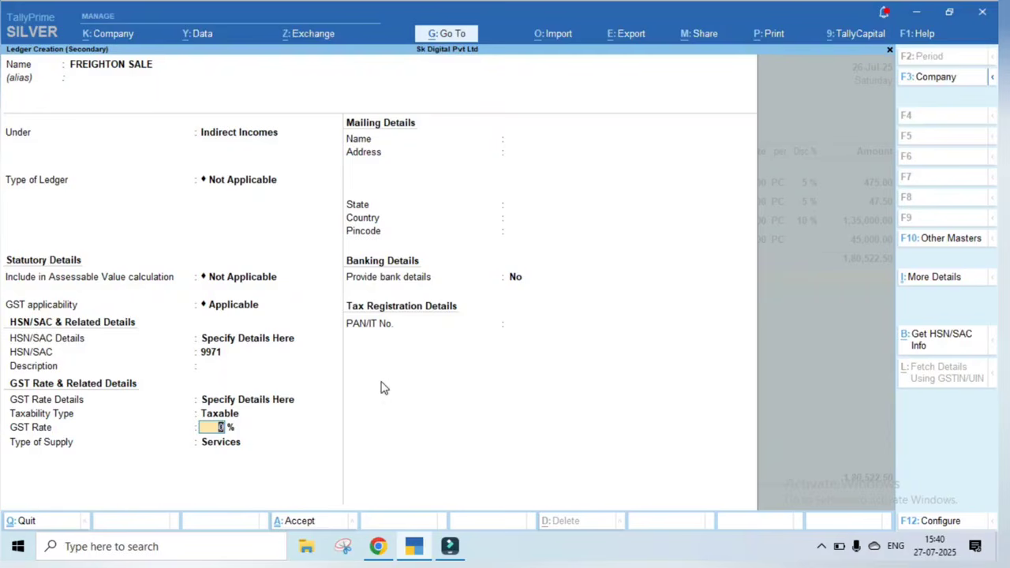
pyautogui.write('12')
pyautogui.press('ctrl')
pyautogui.hotkey('ctrl', 'a')
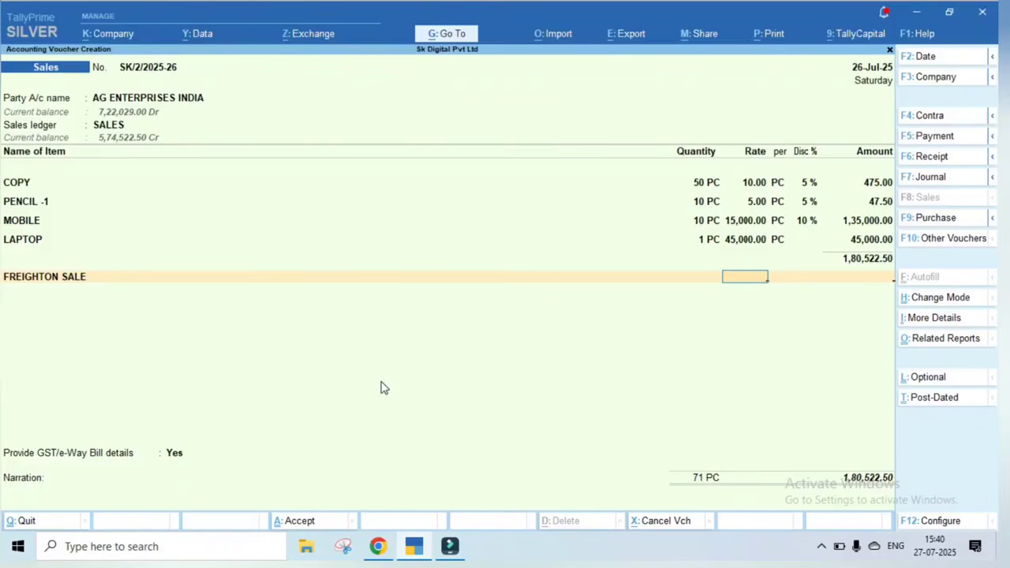
# Charge 500.00 on the FREIGHTON SALE line and begin entering a CGST ledger
pyautogui.press('Return')
pyautogui.write('5')
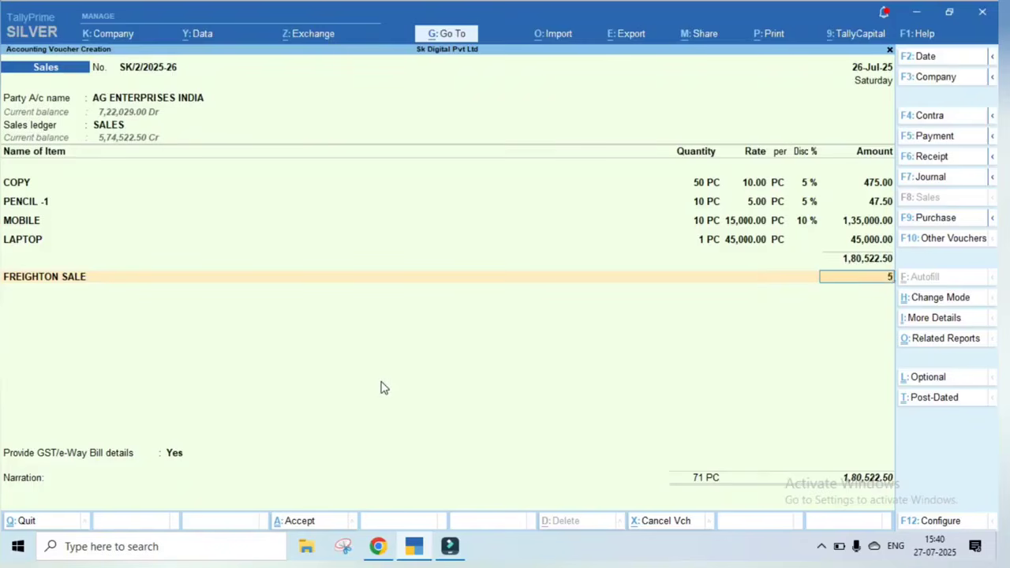
pyautogui.write('00')
pyautogui.press('Return')
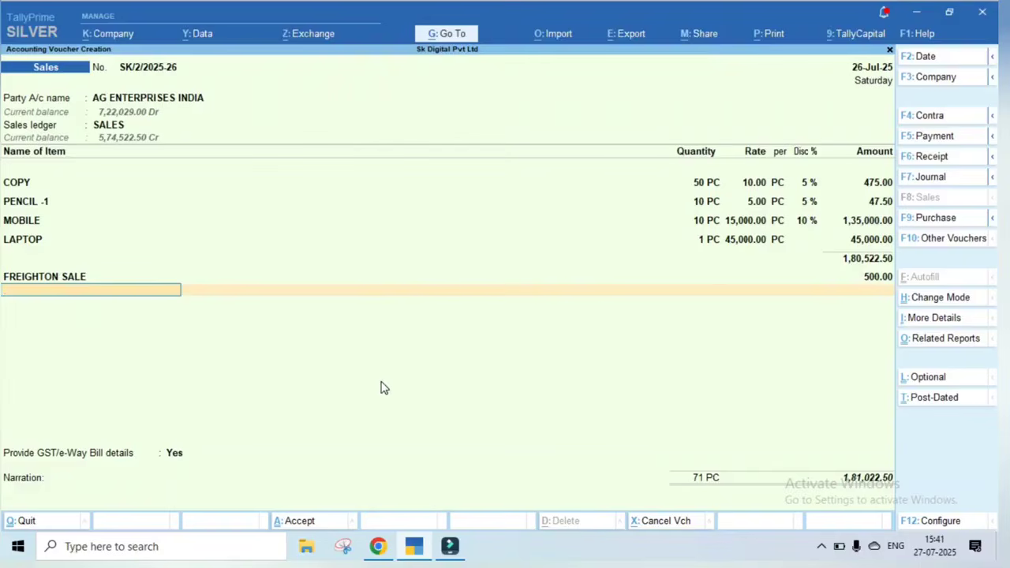
pyautogui.write('CGS')
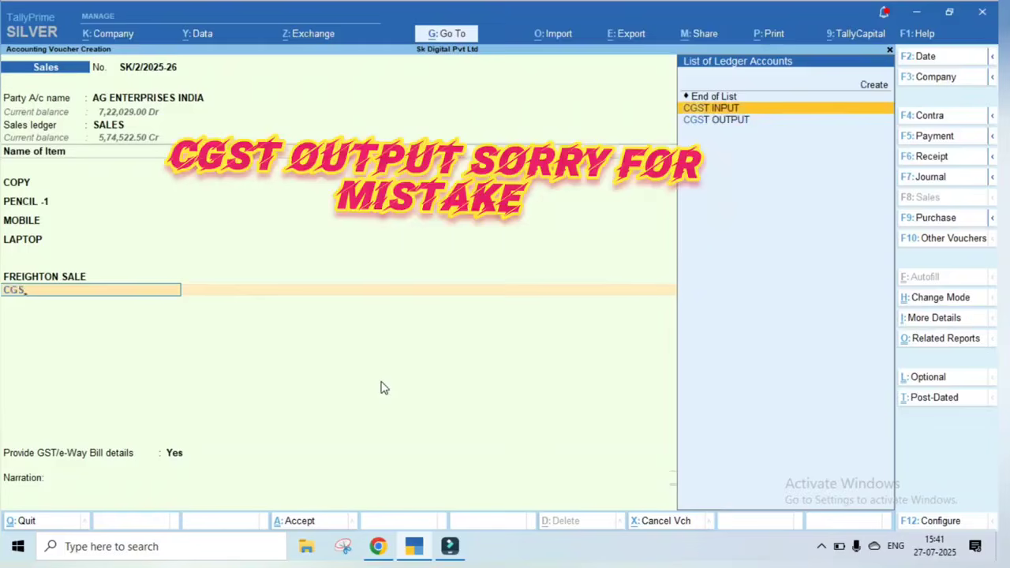
# Add CGST INPUT, reviewing and saving its ledger unchanged, for 18,525.60
pyautogui.press('Return')
pyautogui.press('BackSpace')
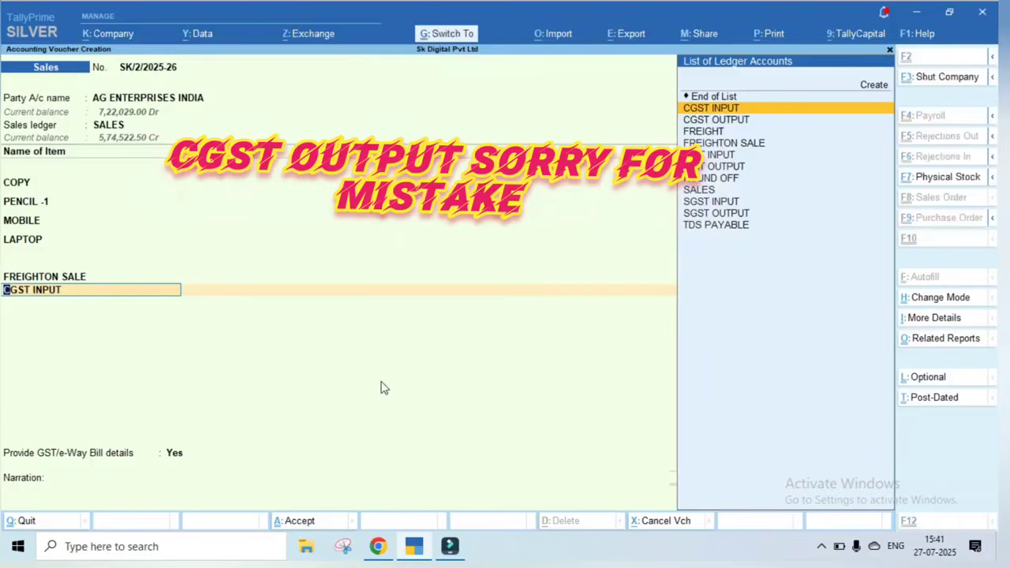
pyautogui.hotkey('ctrl', 'Return')
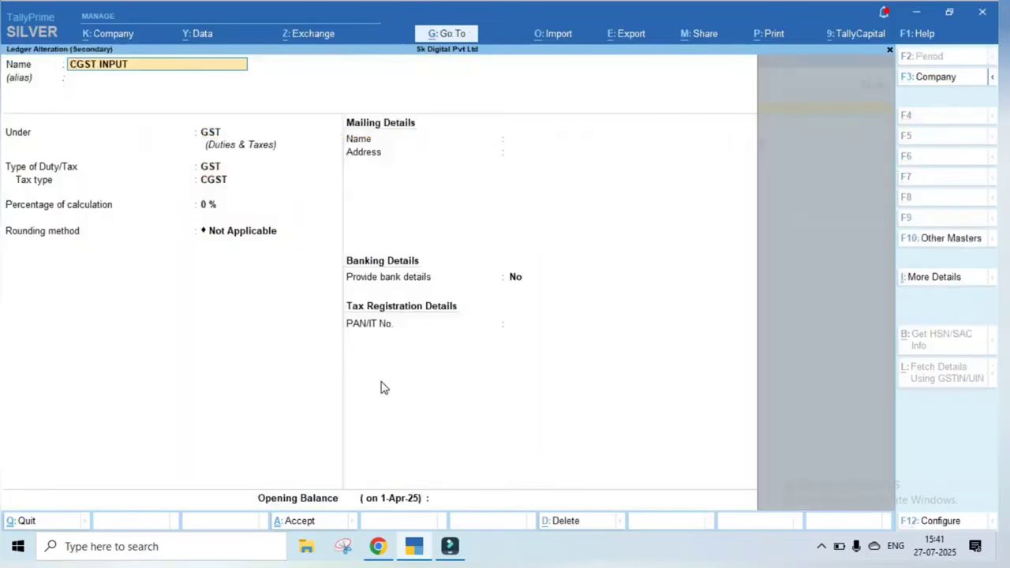
pyautogui.press('Return')
pyautogui.press('Return')
pyautogui.press('Return')
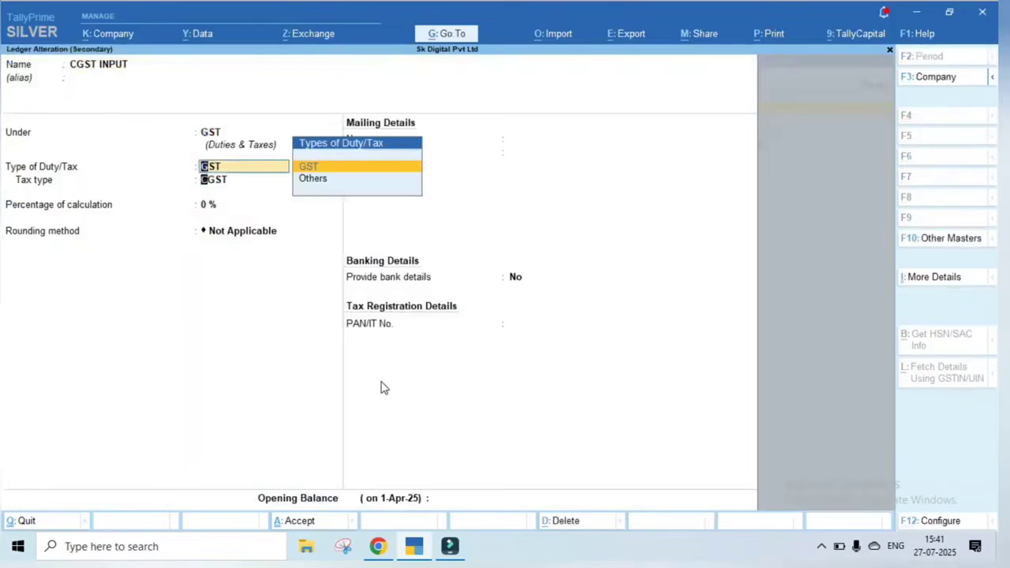
pyautogui.press('Return')
pyautogui.press('Return')
pyautogui.hotkey('ctrl', 'a')
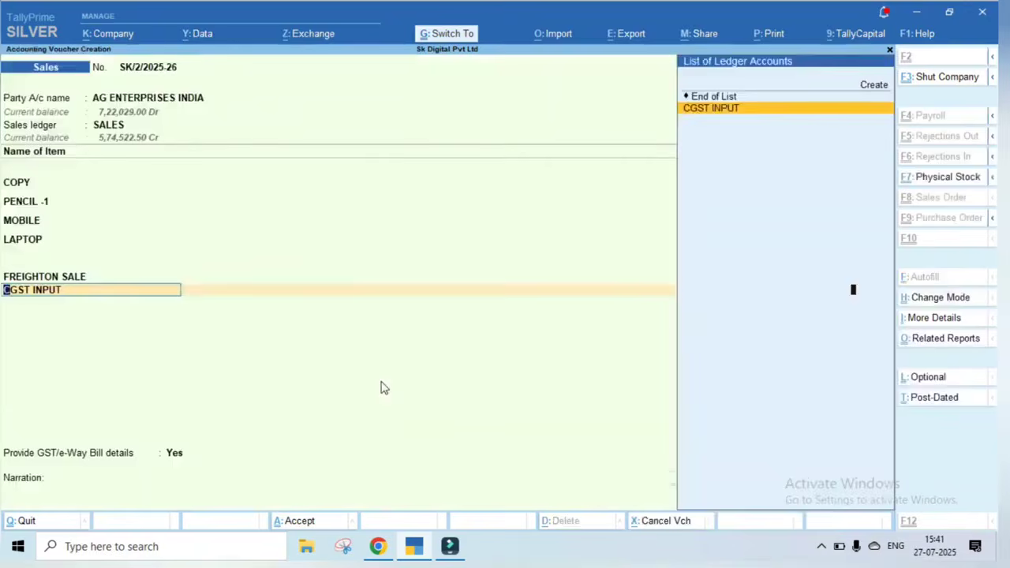
pyautogui.press('Return')
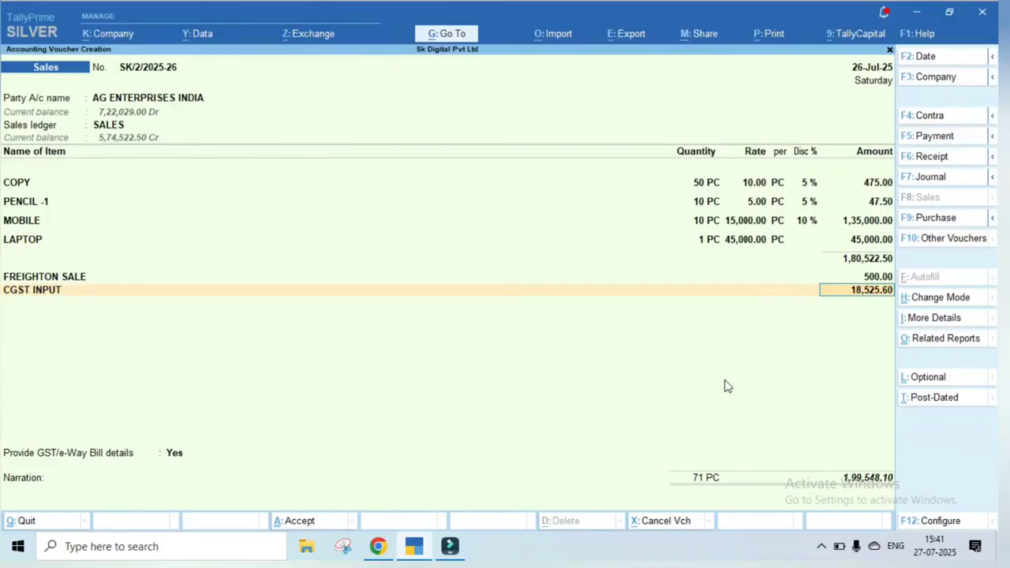
# Accept the 18,525.60 CGST amount and add SGST OUTPUT for 18,525.60
pyautogui.press('Return')
pyautogui.write('SG')
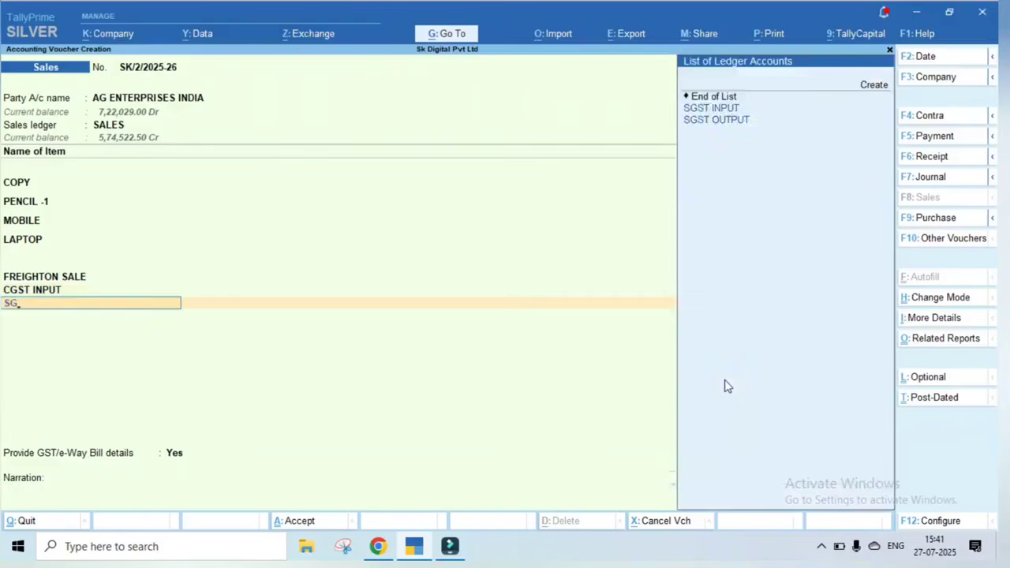
pyautogui.press('Down')
pyautogui.press('Return')
pyautogui.press('Return')
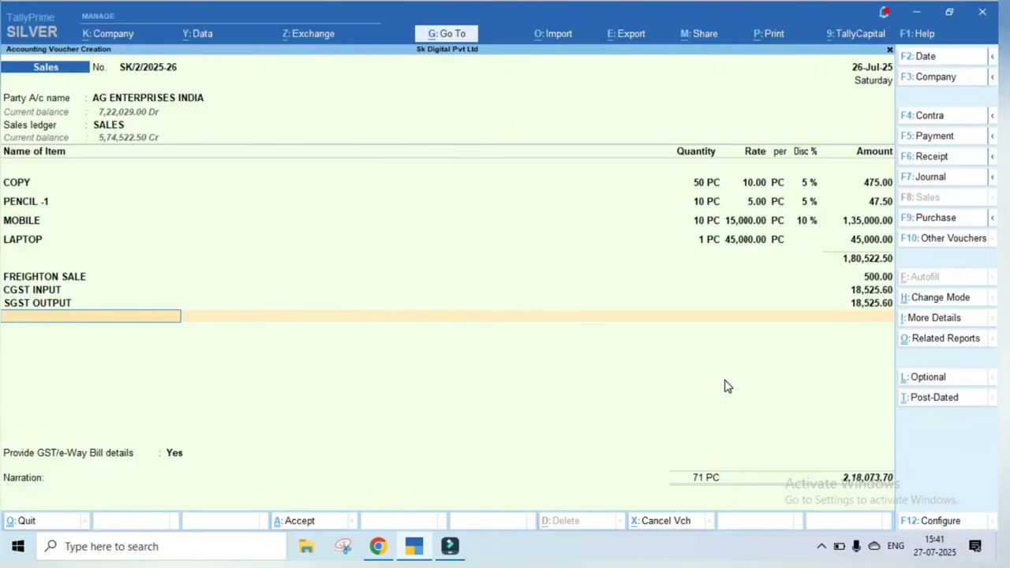
# Add ROUND OFF with Invoice Rounding, Normal Rounding and limit 1, rounding by 0.30
pyautogui.write('roun')
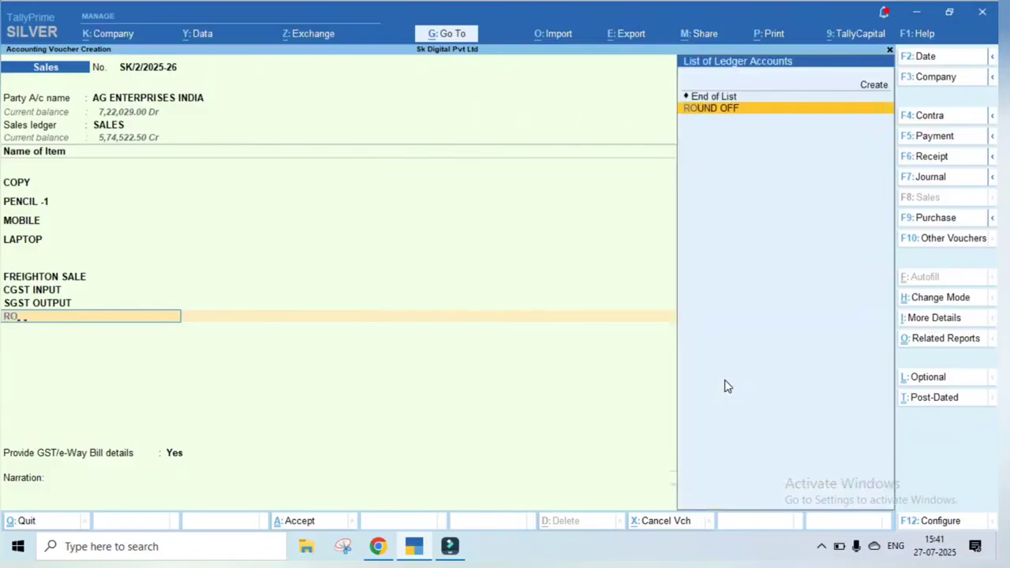
pyautogui.press('Return')
pyautogui.press('BackSpace')
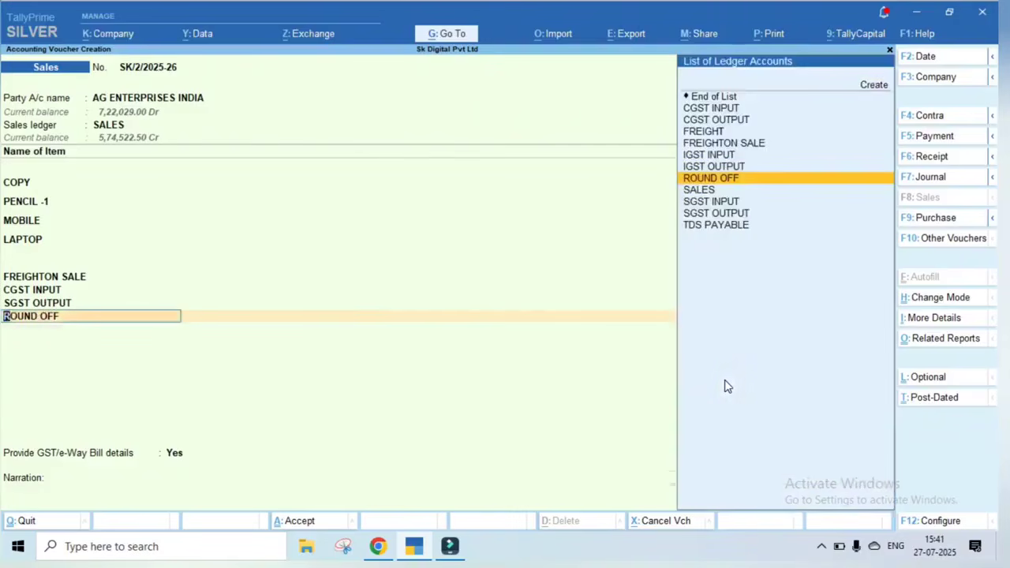
pyautogui.hotkey('ctrl', 'Return')
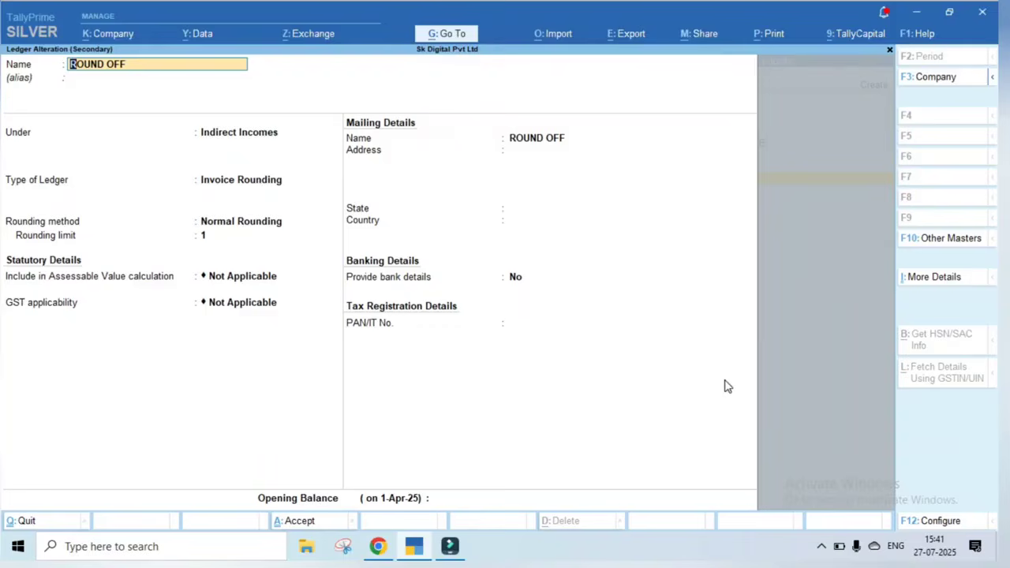
pyautogui.press('Return')
pyautogui.press('Return')
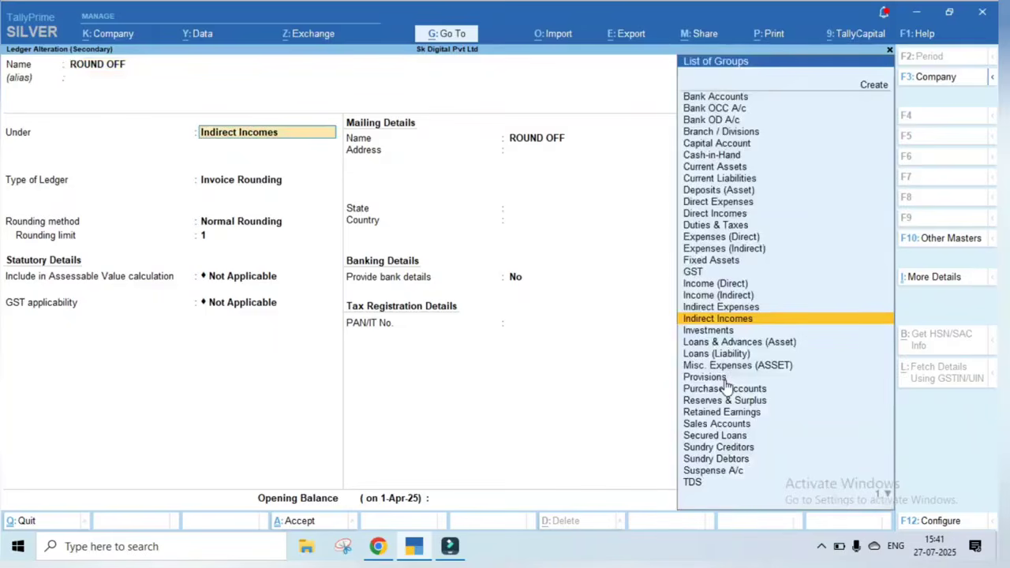
pyautogui.press('Return')
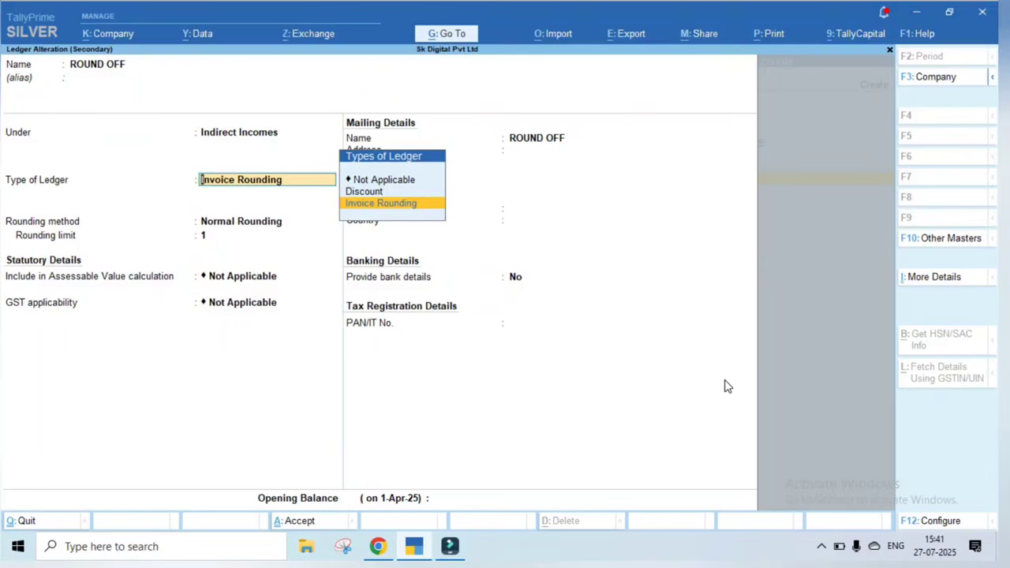
pyautogui.press('Return')
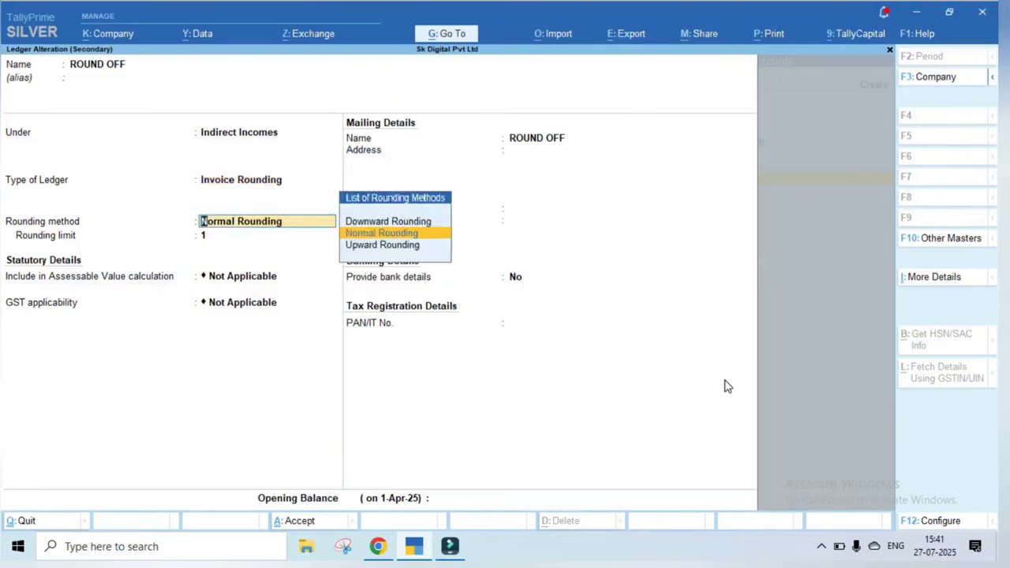
pyautogui.press('Return')
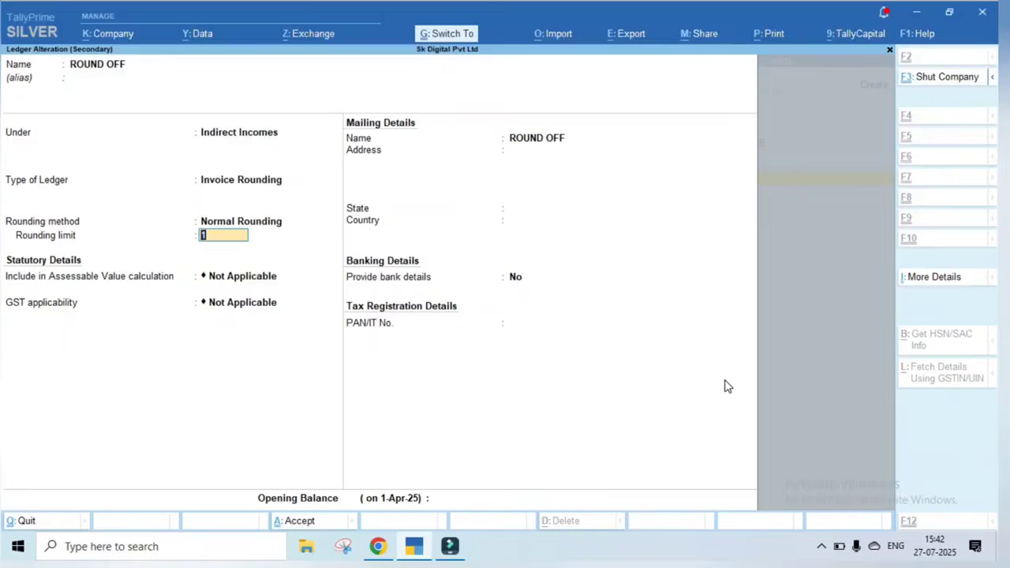
pyautogui.hotkey('ctrl', 'a')
pyautogui.press('Return')
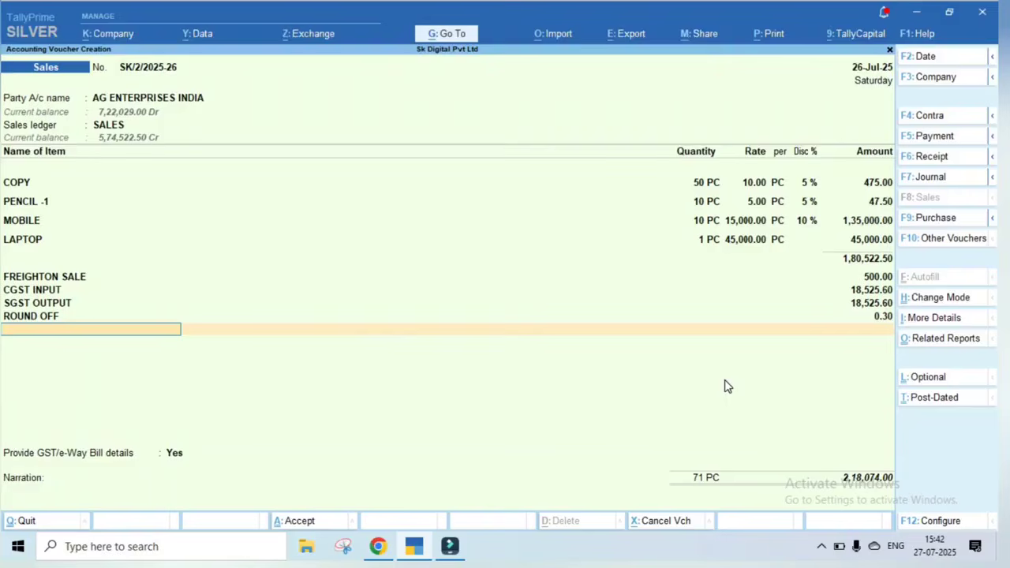
# Answer No to GST/e-Way Bill details and allocate the bill as New Ref SK/2/2025-26
pyautogui.press('Return')
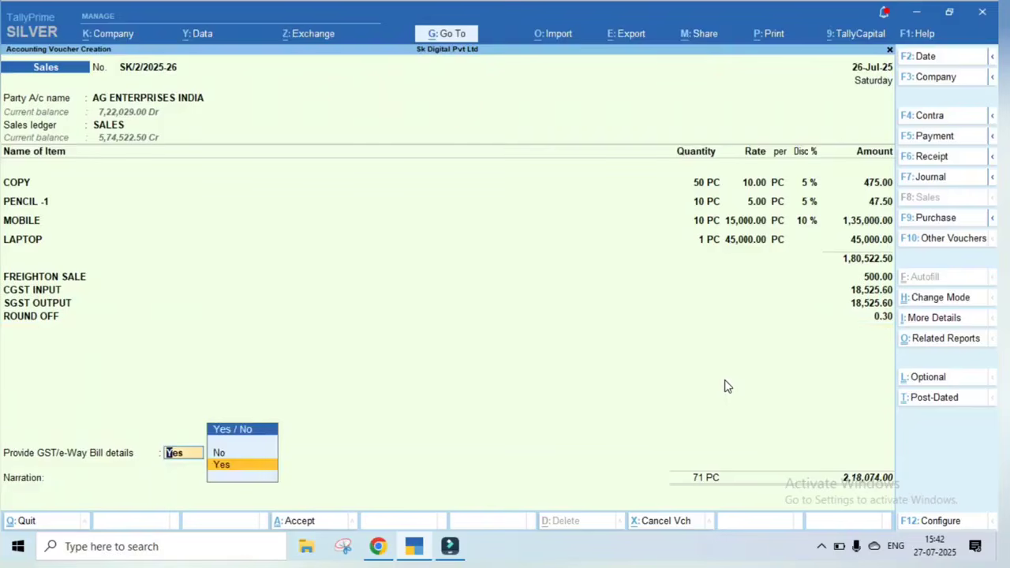
pyautogui.press('Up')
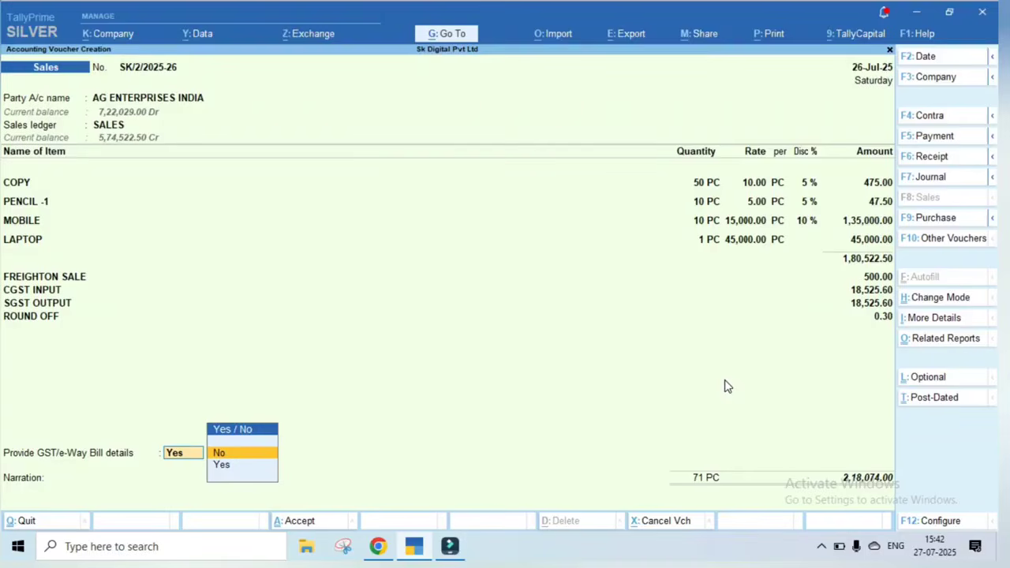
pyautogui.press('Return')
pyautogui.press('Return')
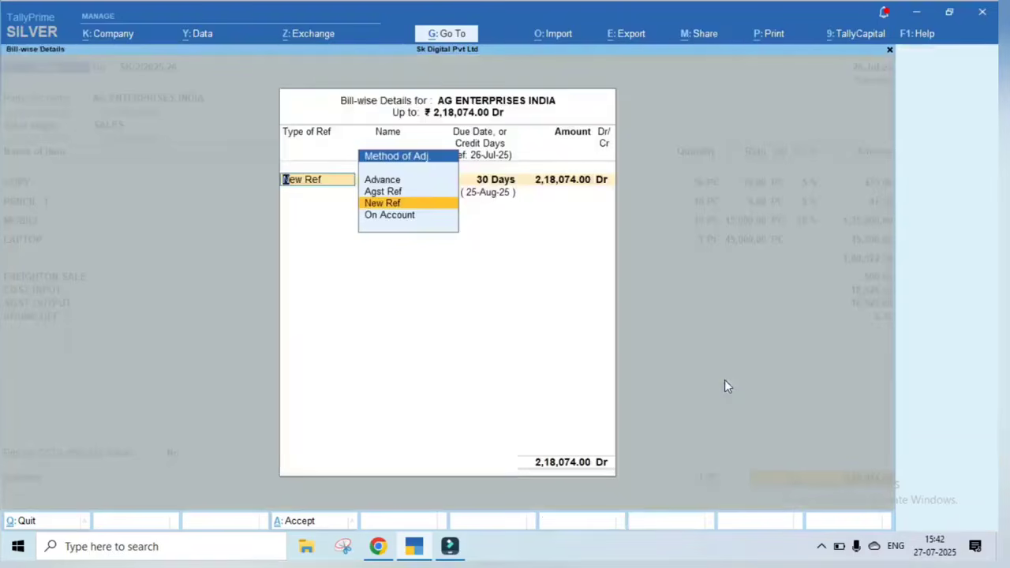
pyautogui.press('Return')
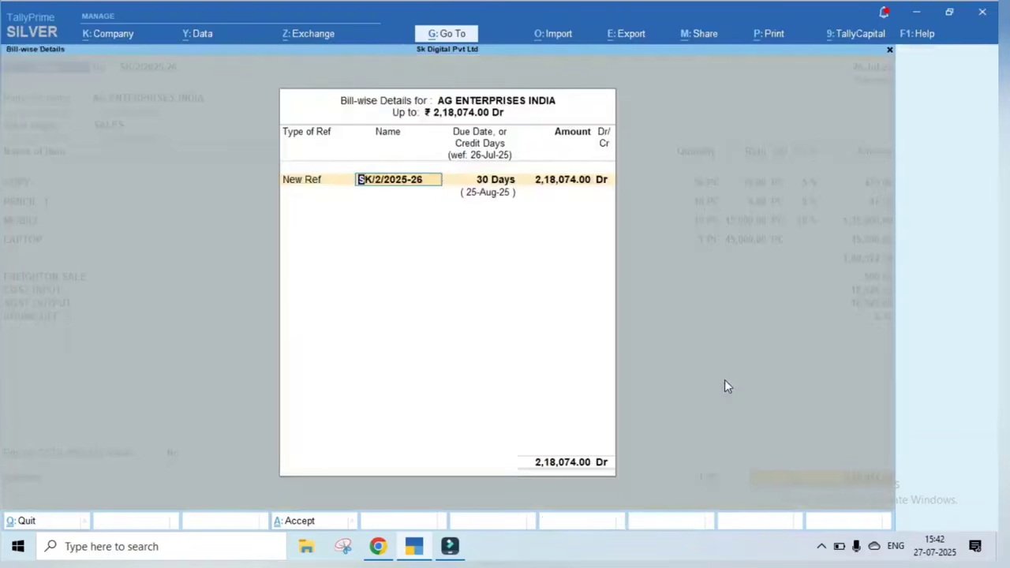
pyautogui.press('Return')
pyautogui.press('BackSpace')
pyautogui.press('BackSpace')
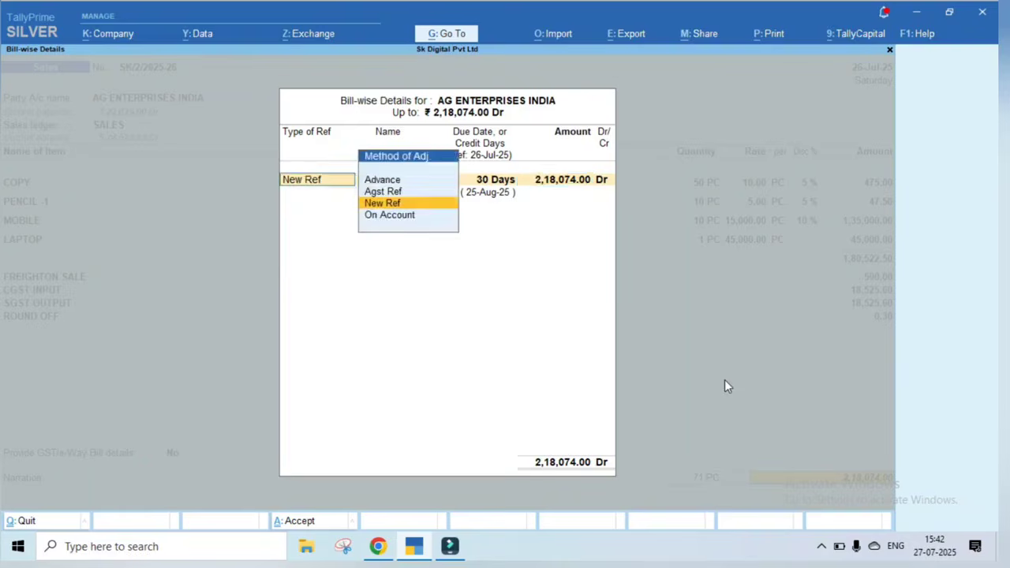
pyautogui.press('Return')
pyautogui.press('Return')
pyautogui.press('Return')
pyautogui.press('Return')
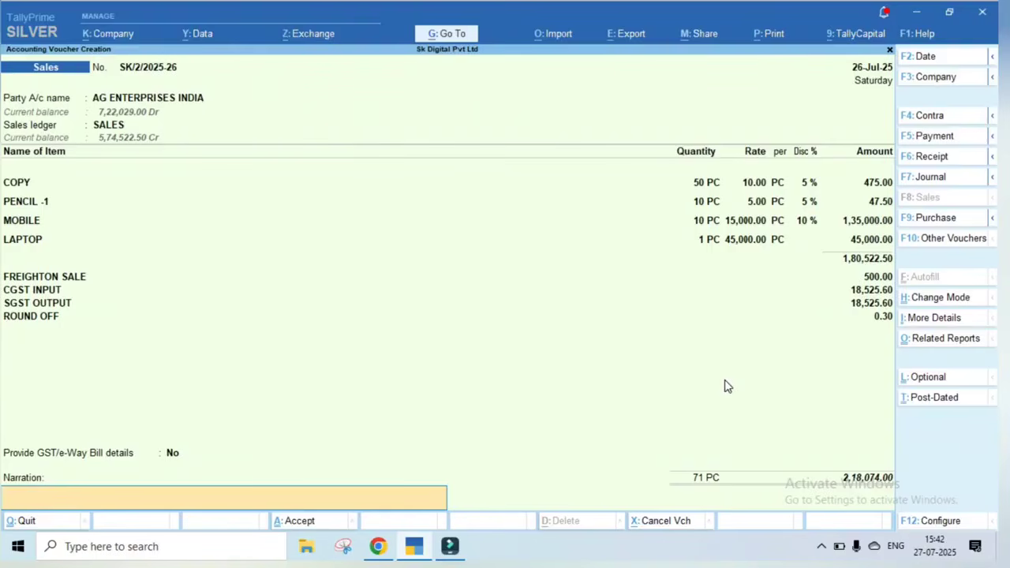
# Save the sales voucher with Ctrl+A and decline the e-Way Bill prompt
pyautogui.press('ctrl')
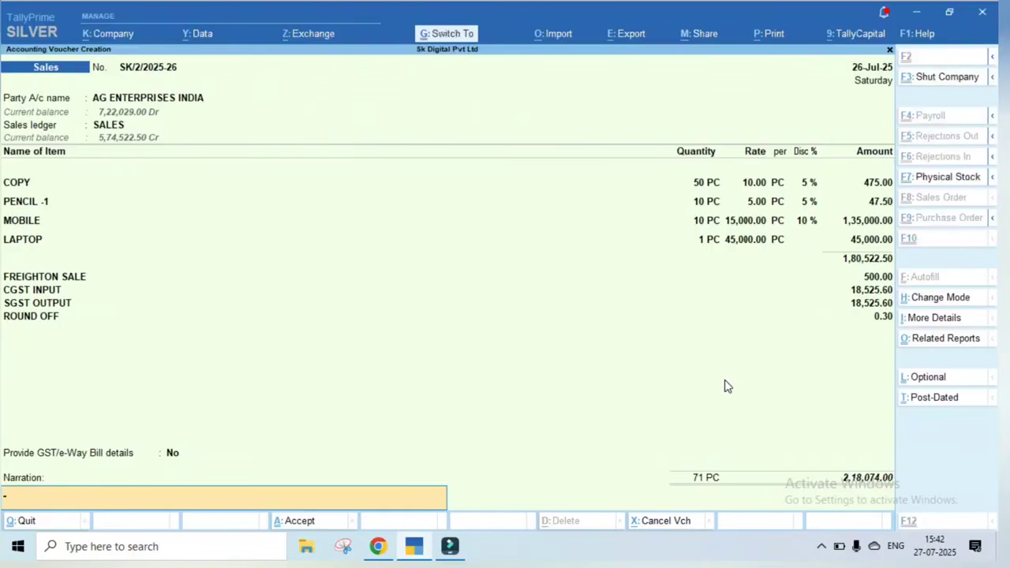
pyautogui.hotkey('ctrl', 'a')
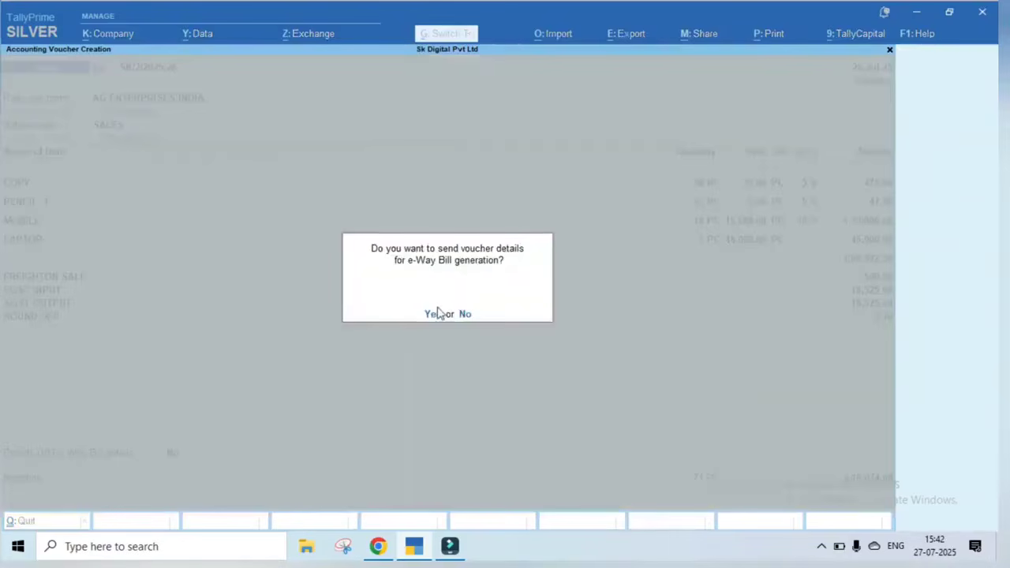
pyautogui.click(464, 315)
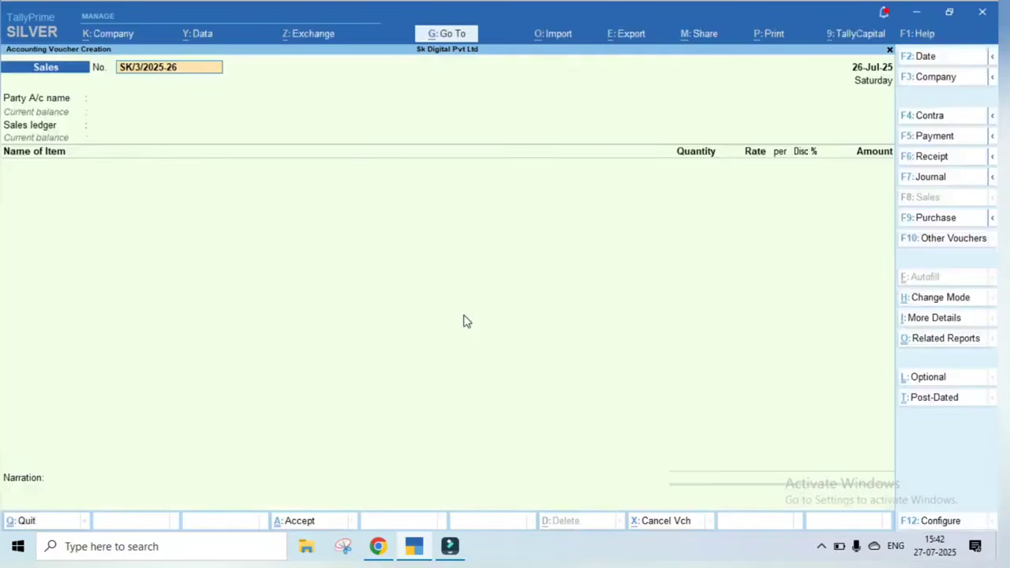
# Recall saved voucher SK/2/2025-26 and preview it as a tax invoice
pyautogui.press('pageup')
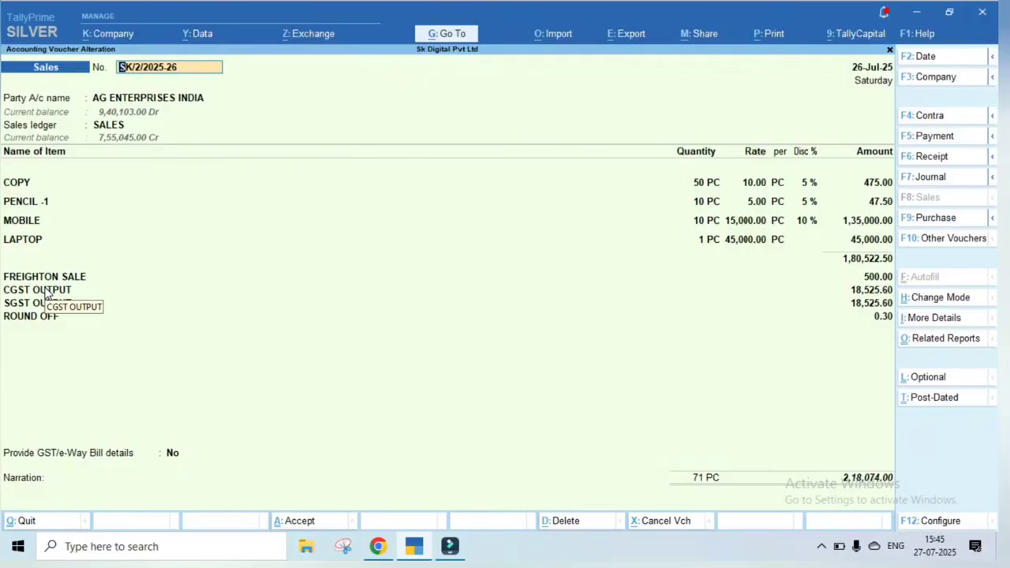
pyautogui.hotkey('ctrl', 'p')
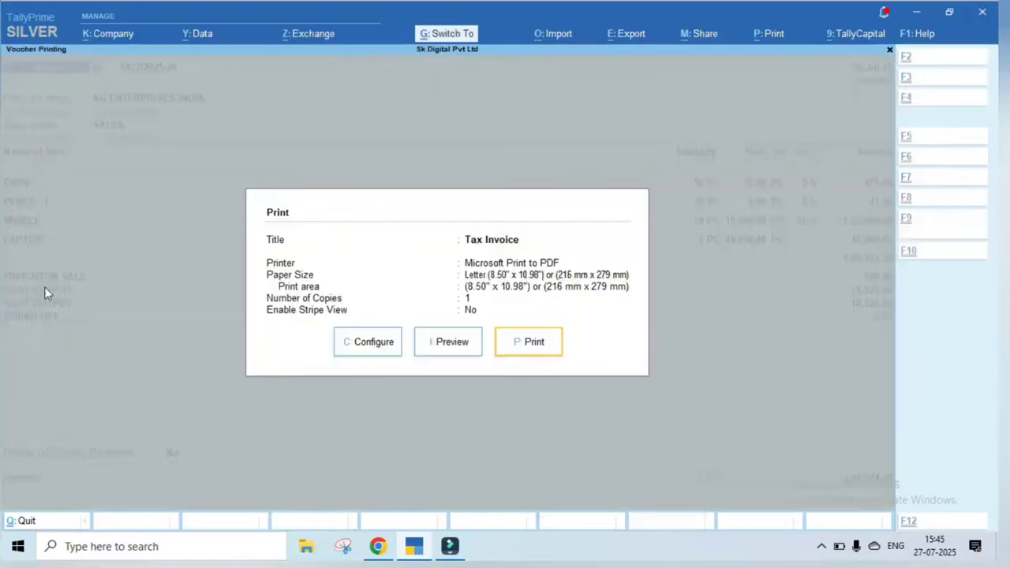
pyautogui.press('Left')
pyautogui.press('Return')
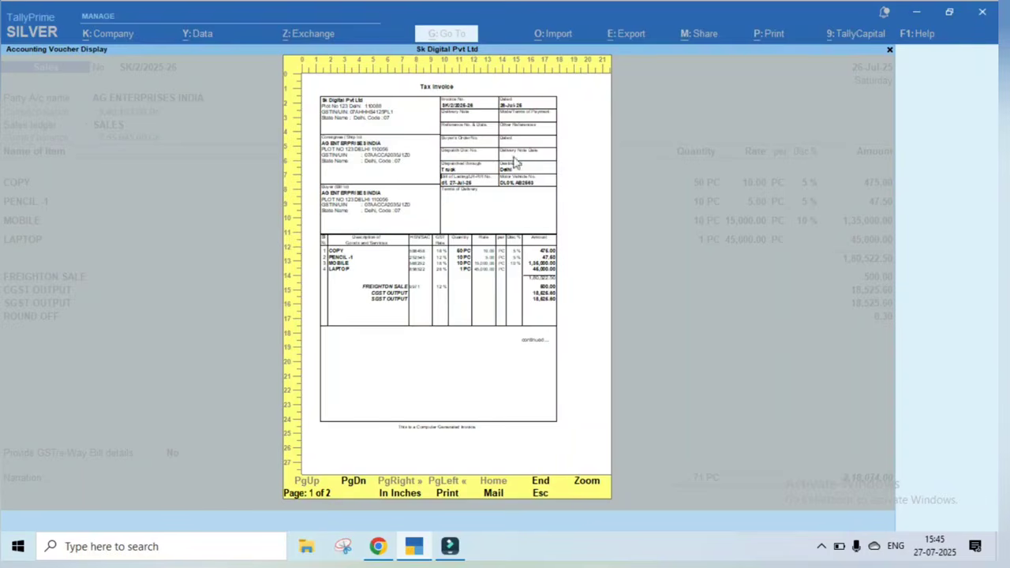
# Zoom the invoice preview, review page 1, then go to page 2 showing ROUND OFF 0.30
pyautogui.click(584, 480)
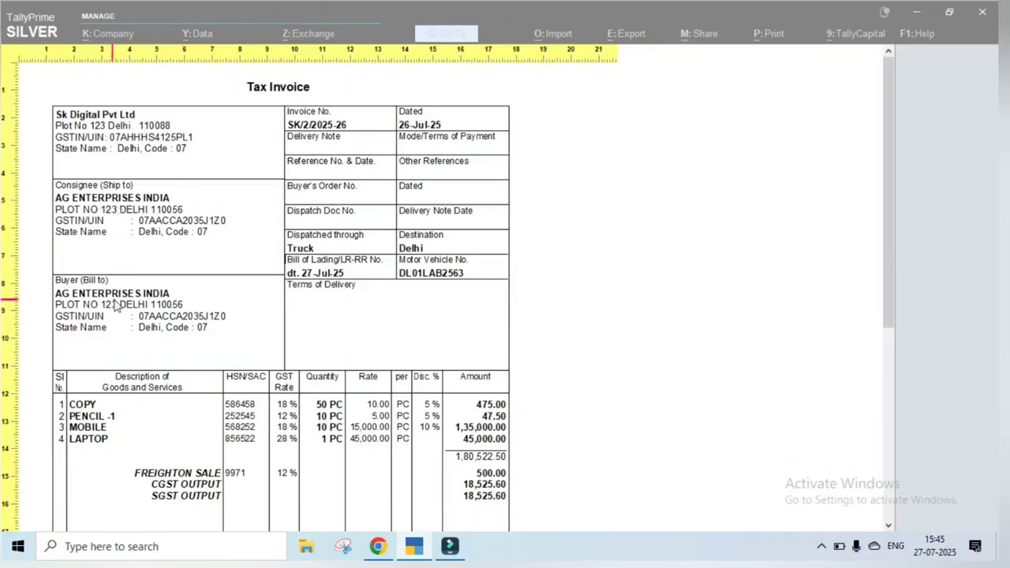
pyautogui.moveTo(892, 251); pyautogui.dragTo(889, 312)
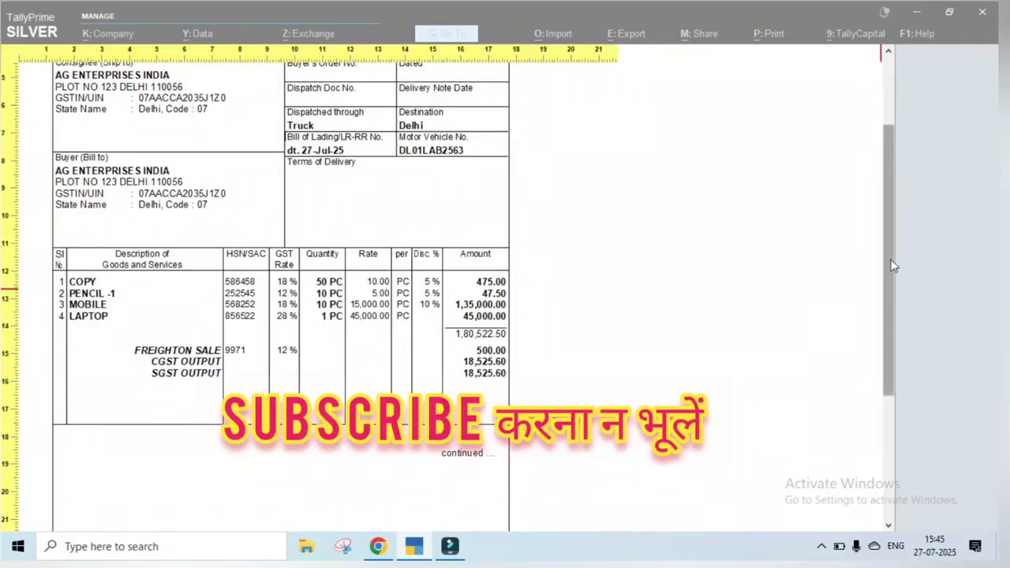
pyautogui.scroll(-2, 891, 267)
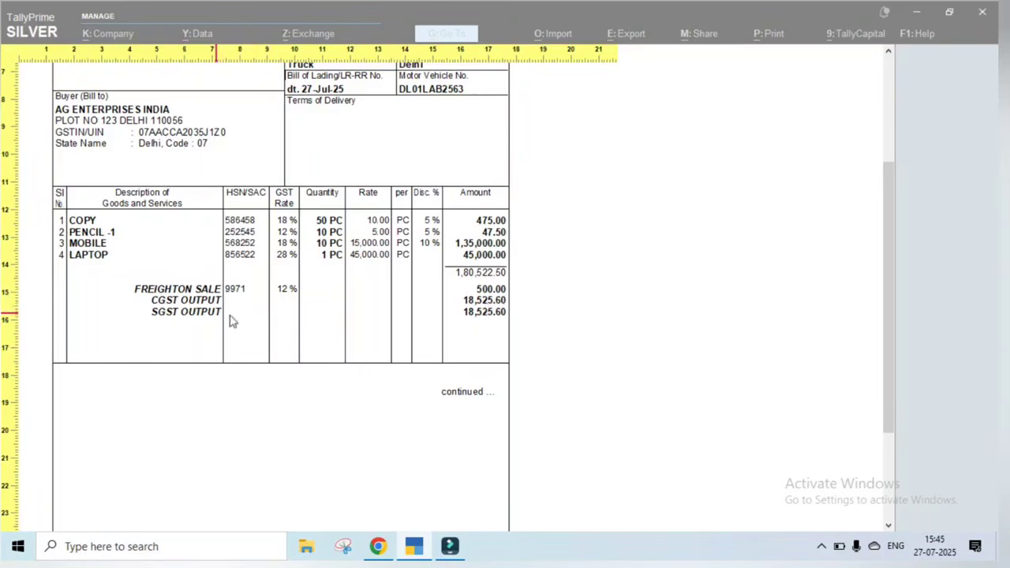
pyautogui.click(892, 327)
pyautogui.moveTo(892, 344); pyautogui.dragTo(881, 428)
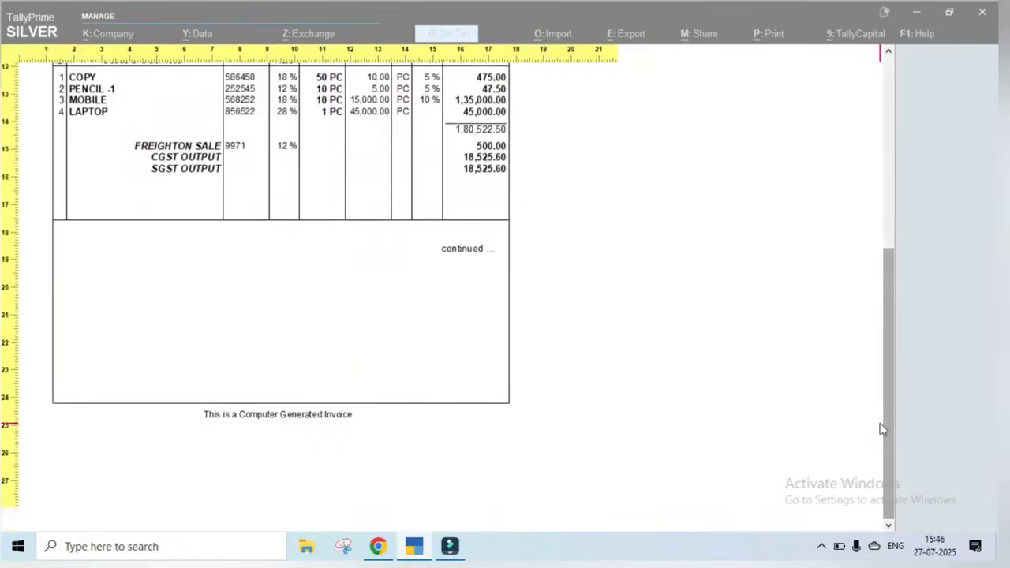
pyautogui.press('pagedown')
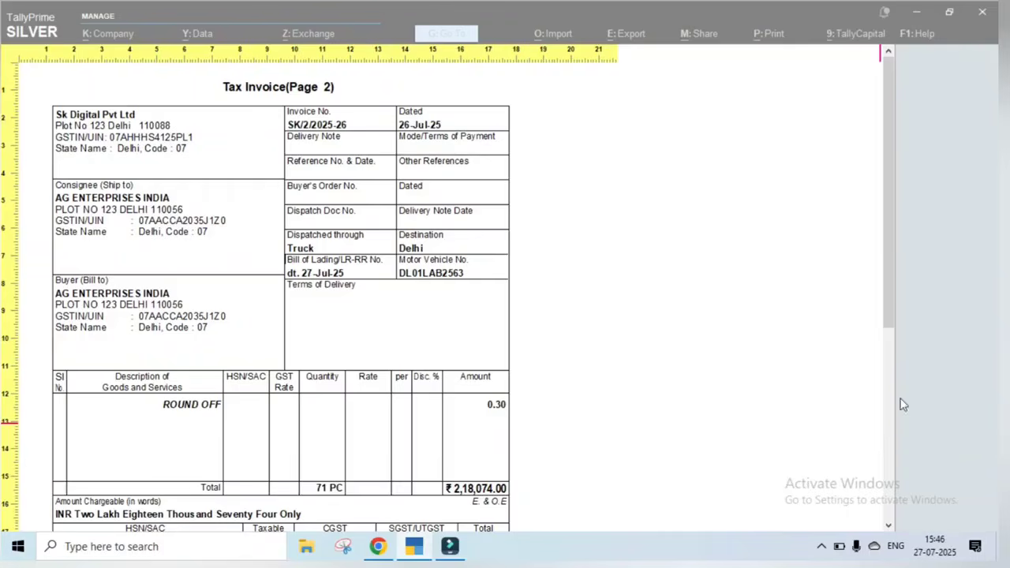
# Check the HSN/SAC tax summary on page 2, then close the preview back to Print options
pyautogui.moveTo(892, 207); pyautogui.dragTo(883, 380)
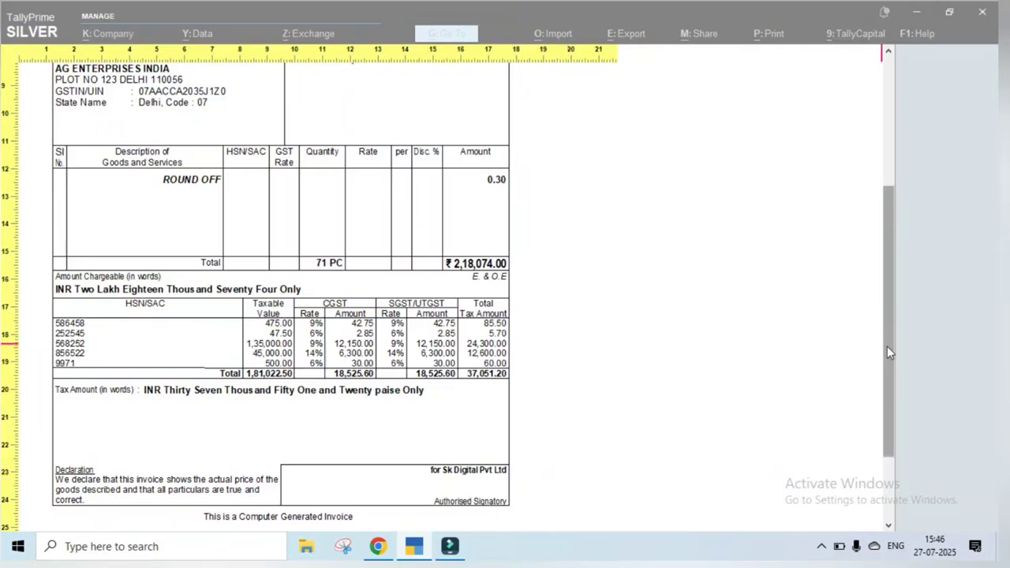
pyautogui.moveTo(887, 347); pyautogui.dragTo(902, 178)
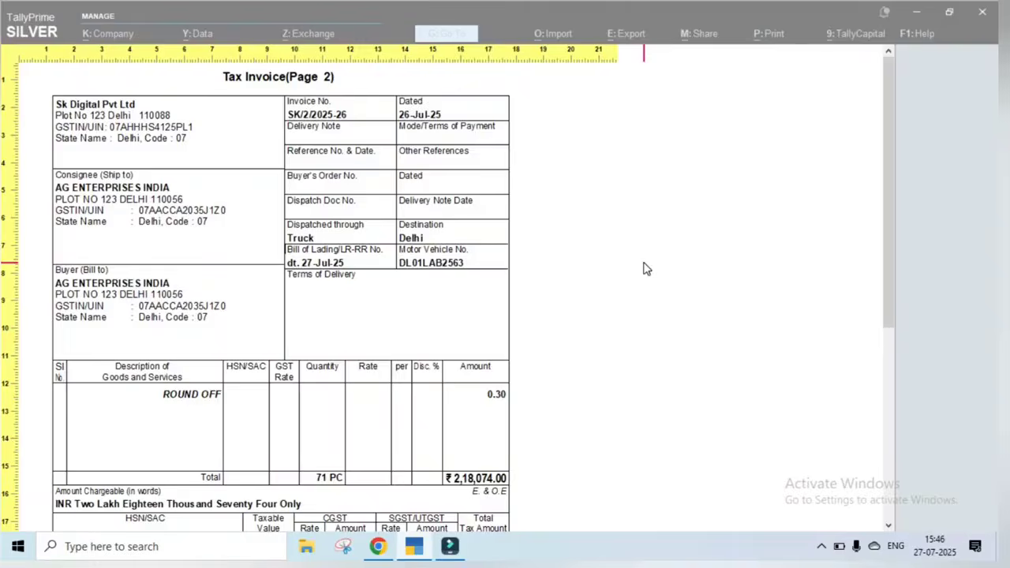
pyautogui.press('Escape')
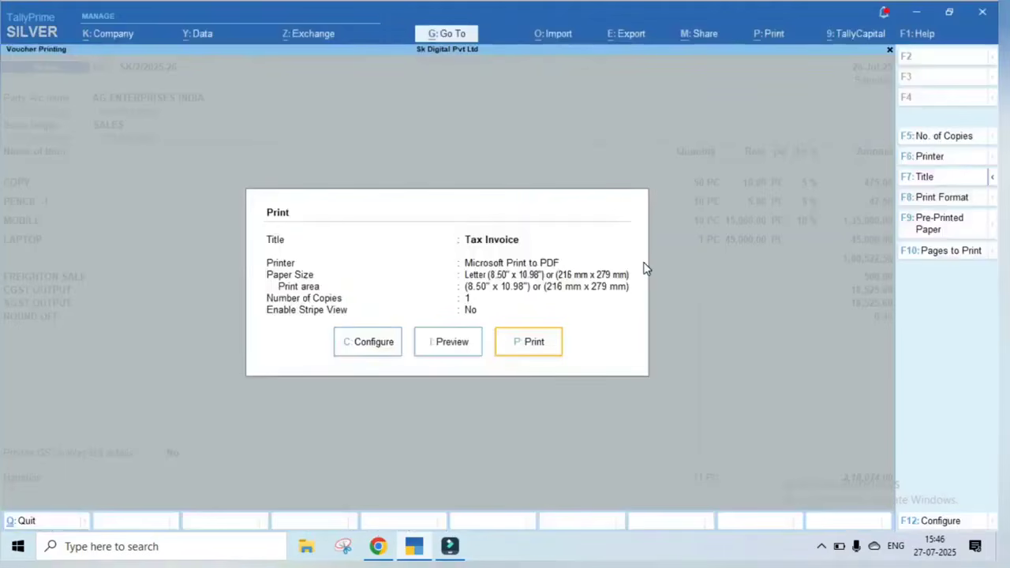
# Open the invoice print configuration and filter its settings by GST
pyautogui.press('Left')
pyautogui.press('Left')
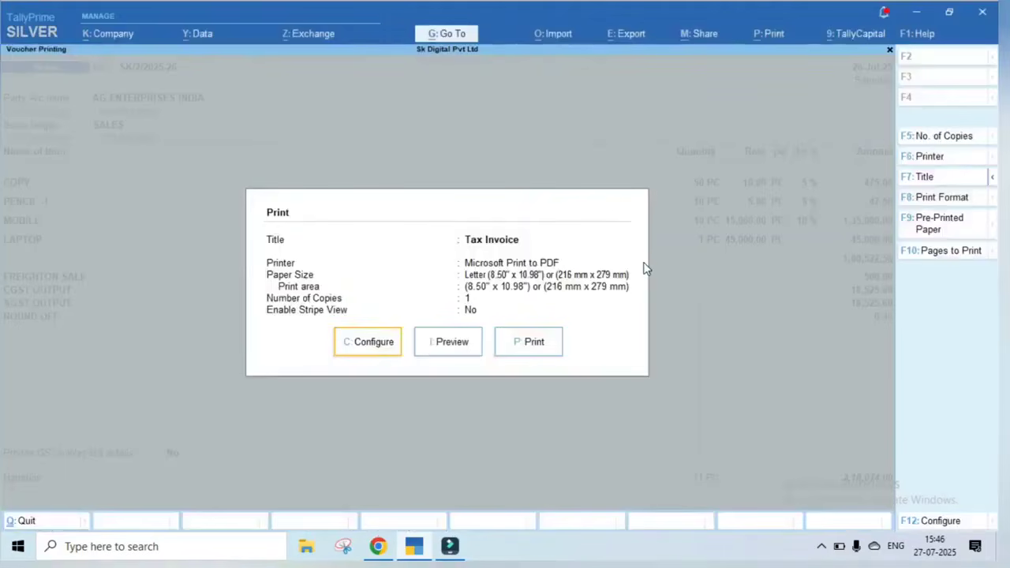
pyautogui.press('Return')
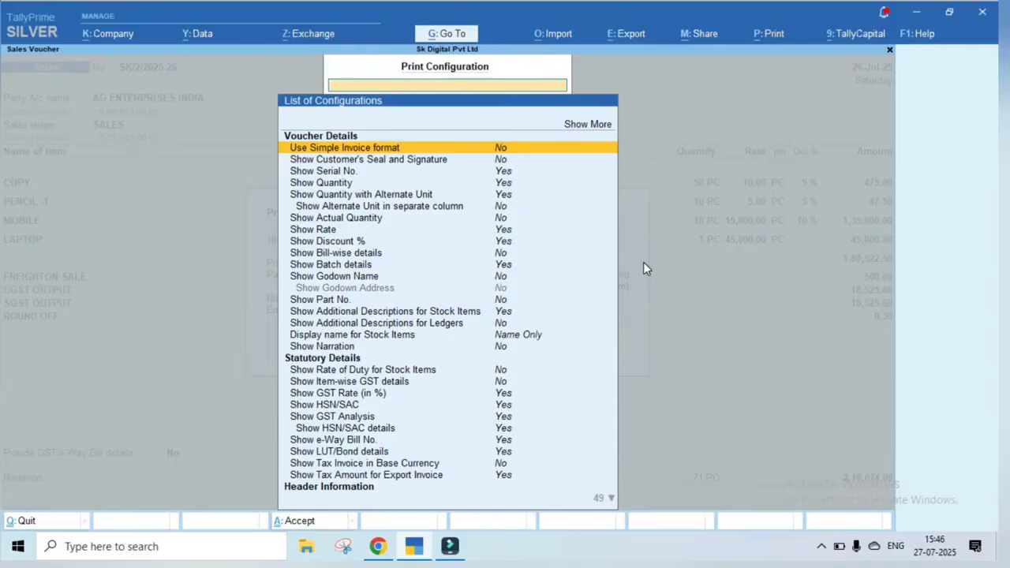
pyautogui.write('GST')
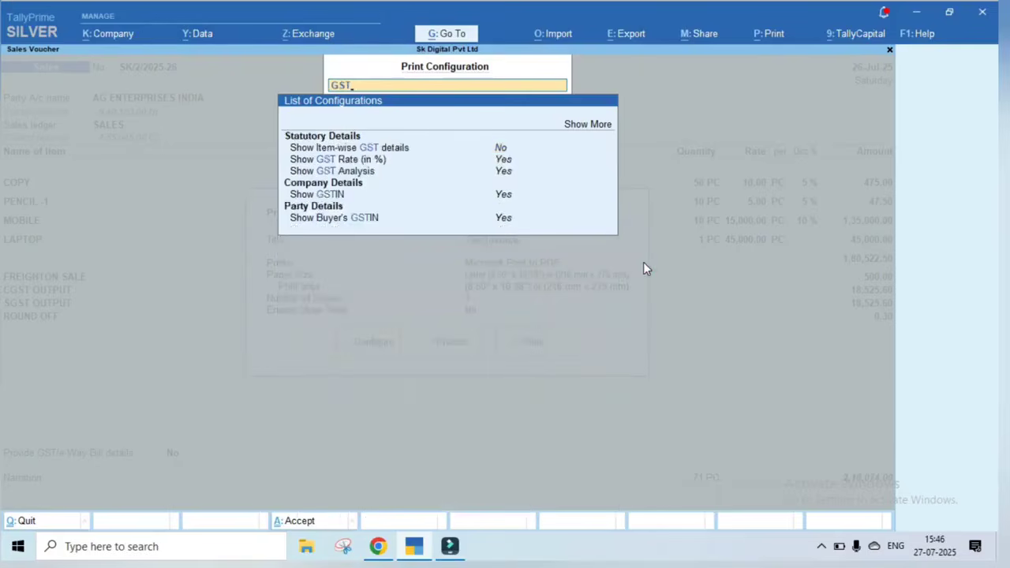
pyautogui.press('Down')
pyautogui.press('Down')
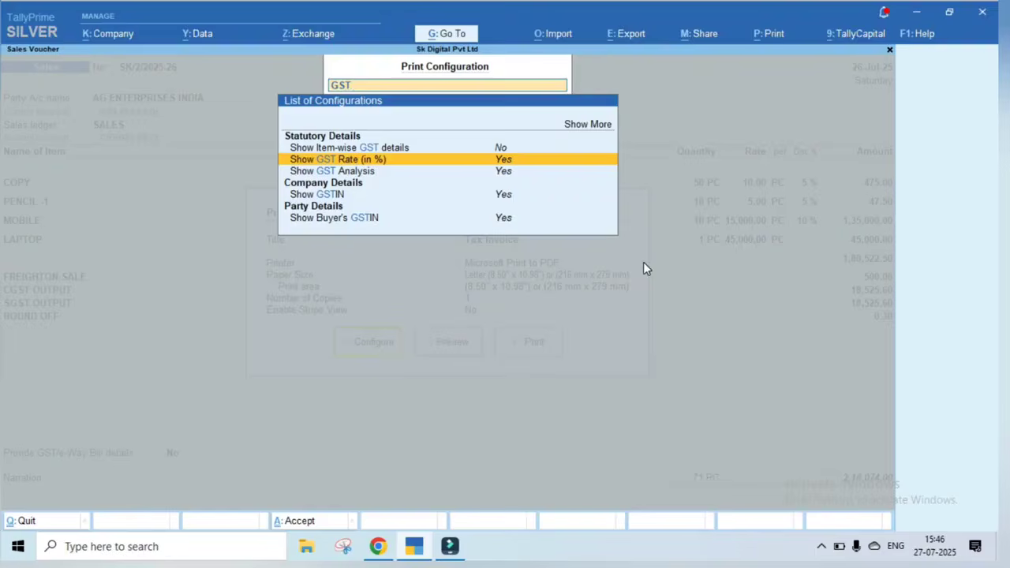
# Filter the configuration by BANK to find Show Bank details, currently Yes
pyautogui.press('BackSpace')
pyautogui.press('BackSpace')
pyautogui.press('BackSpace')
pyautogui.write('BANK')
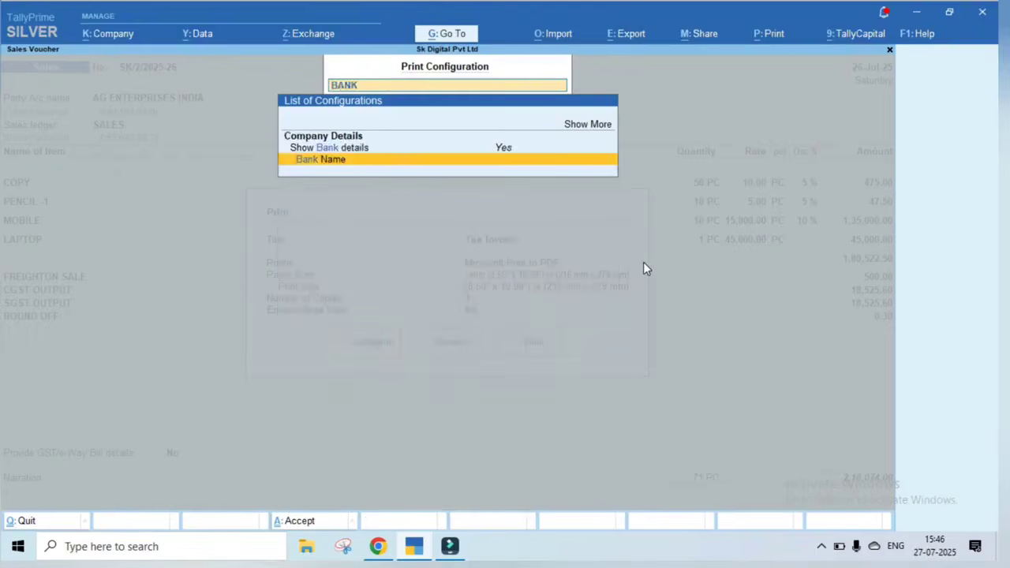
pyautogui.press('Up')
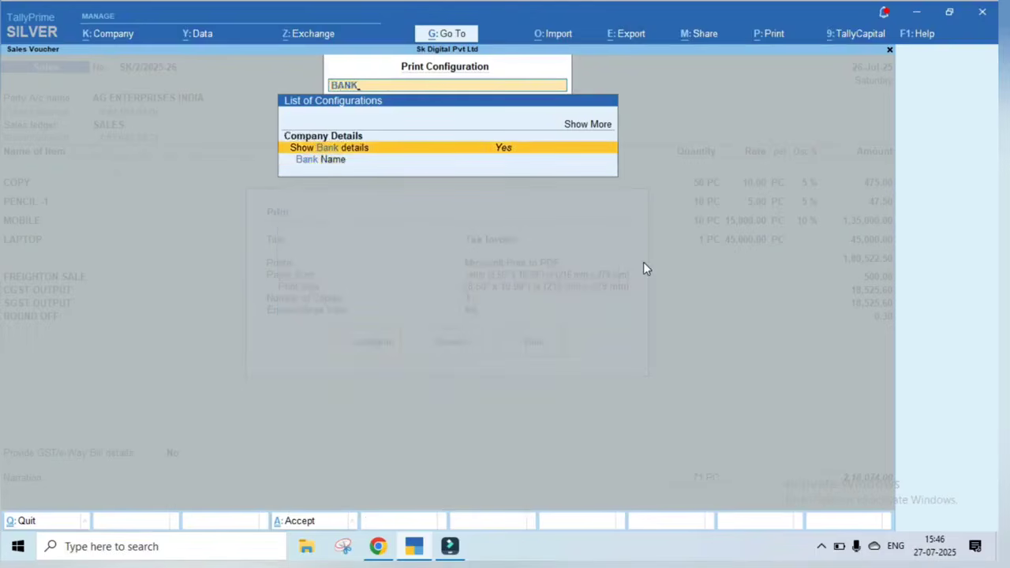